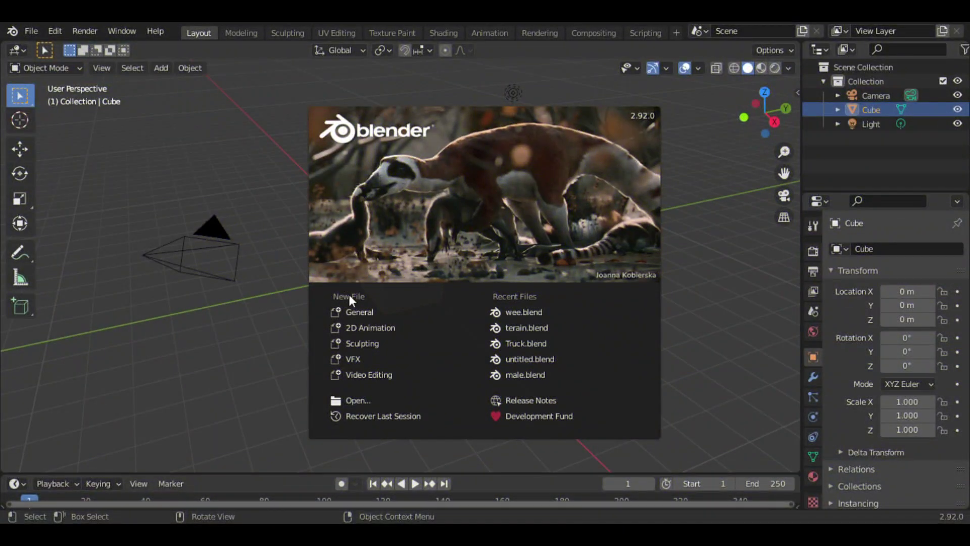
- Start a new General file and delete all the default objects from the scene
click(359, 314)
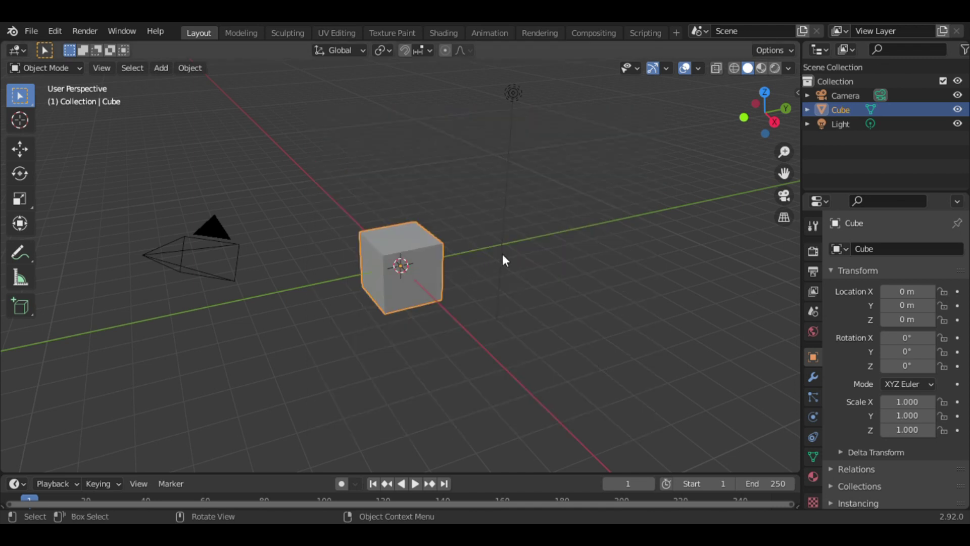
key(a)
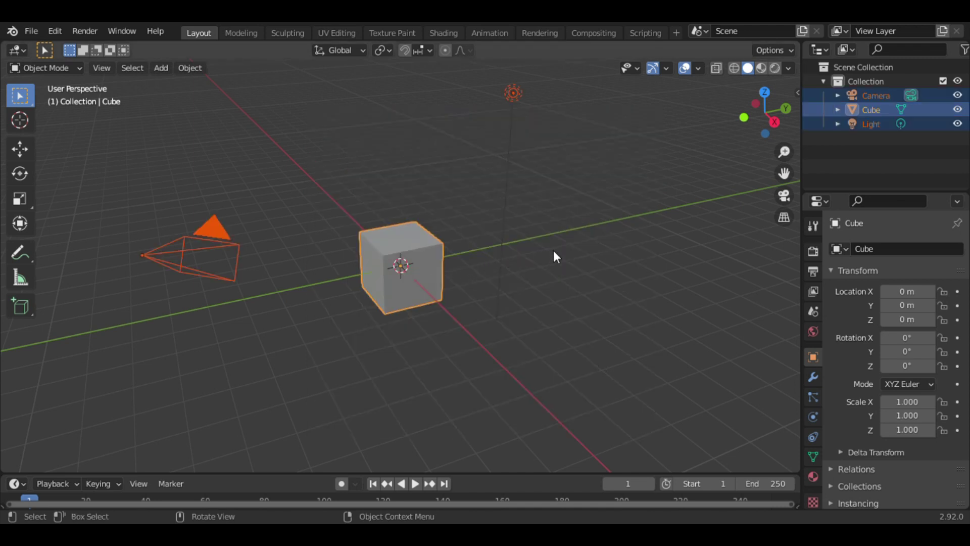
key(x)
click(397, 239)
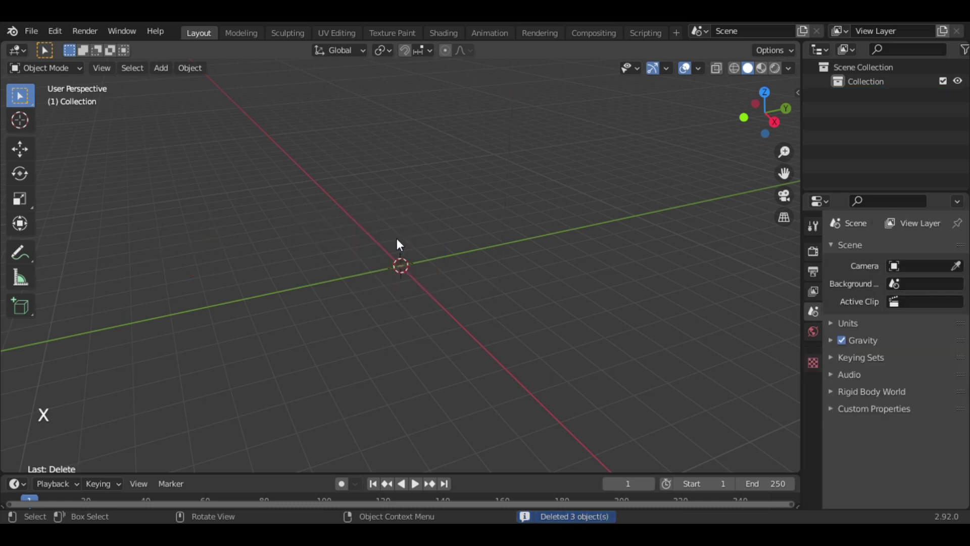
- Add a plane mesh and scale its geometry by 4 in Edit Mode
key(shift+a)
mouse_move(396, 238)
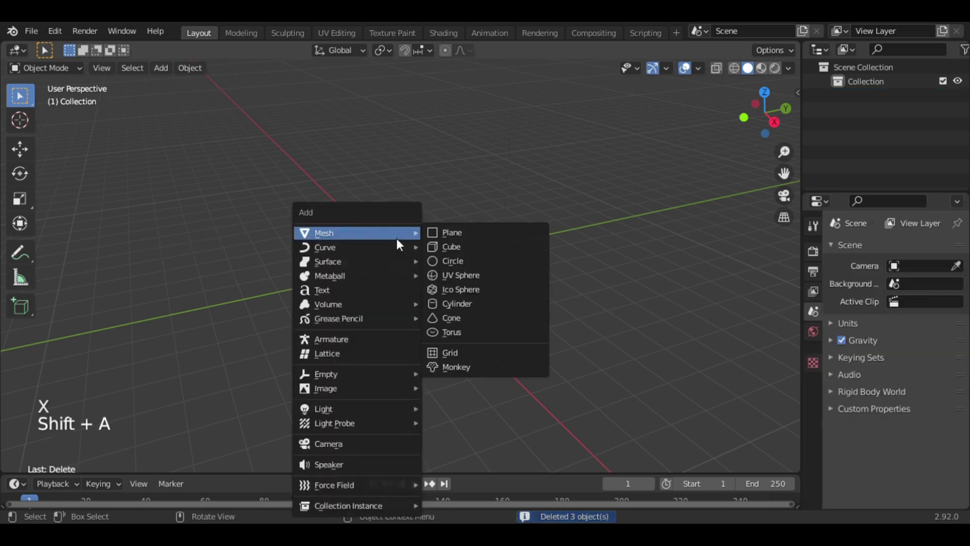
click(446, 234)
key(Tab)
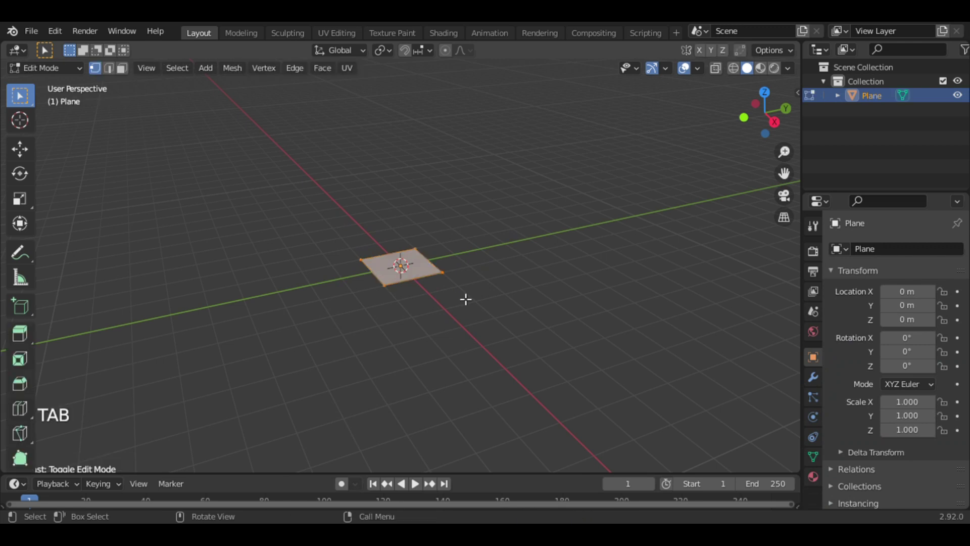
key(s)
key(4)
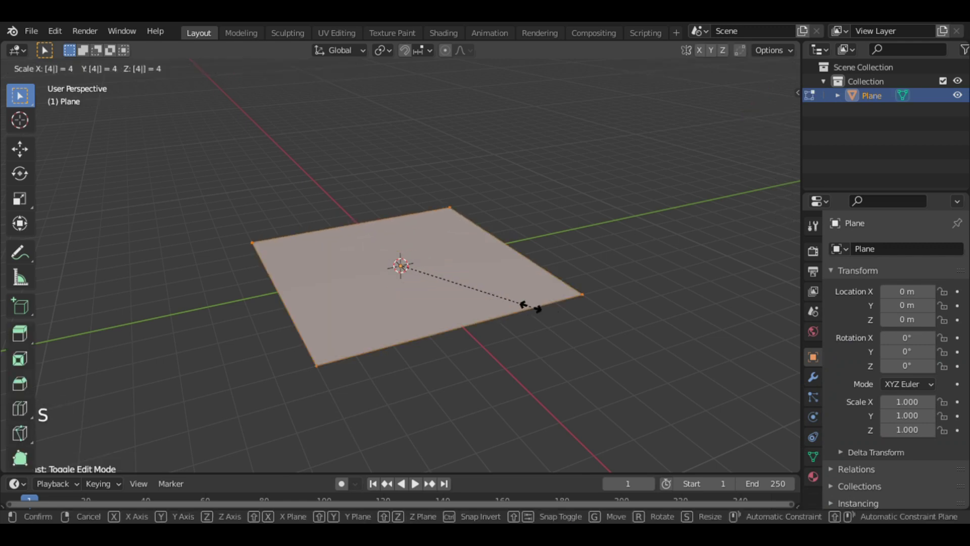
click(534, 309)
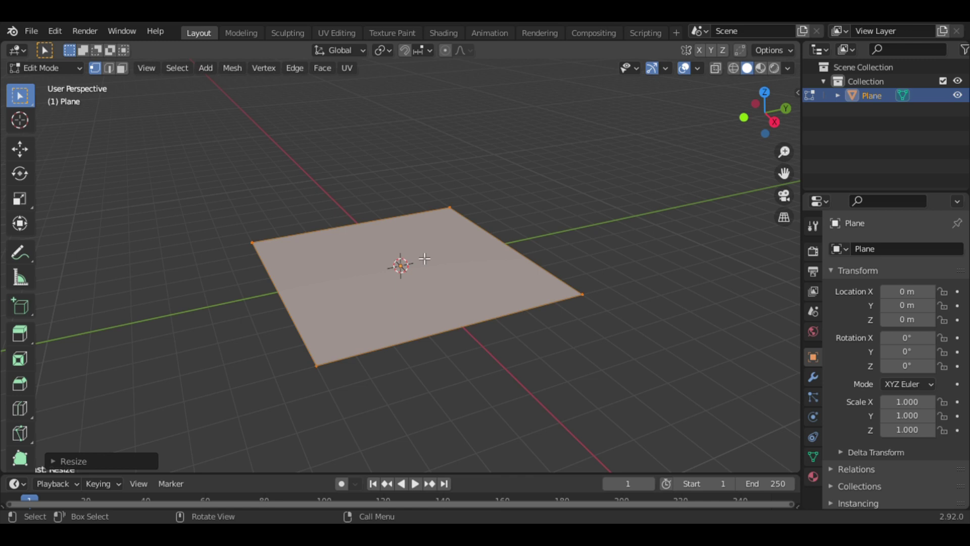
- Subdivide the plane with the number of cuts set to 3
right_click(397, 244)
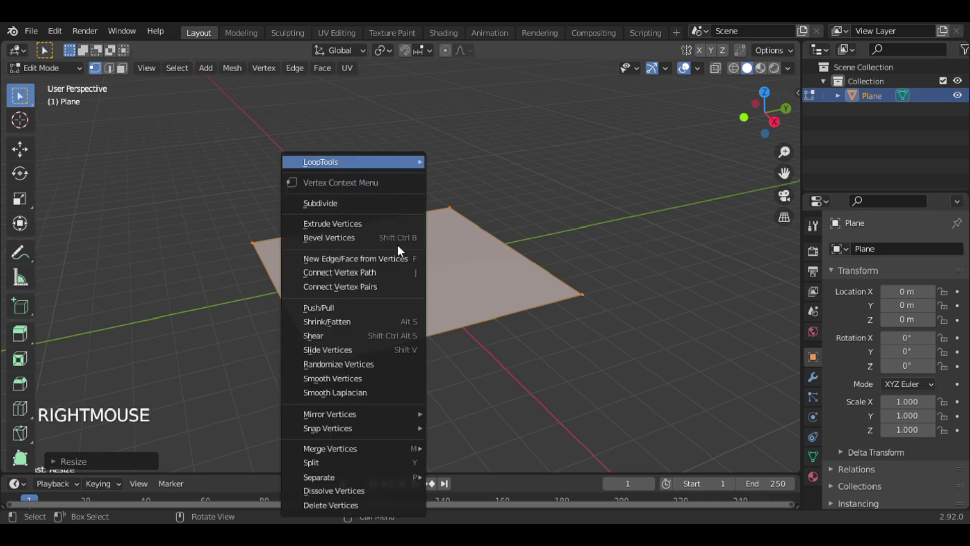
click(321, 203)
click(54, 461)
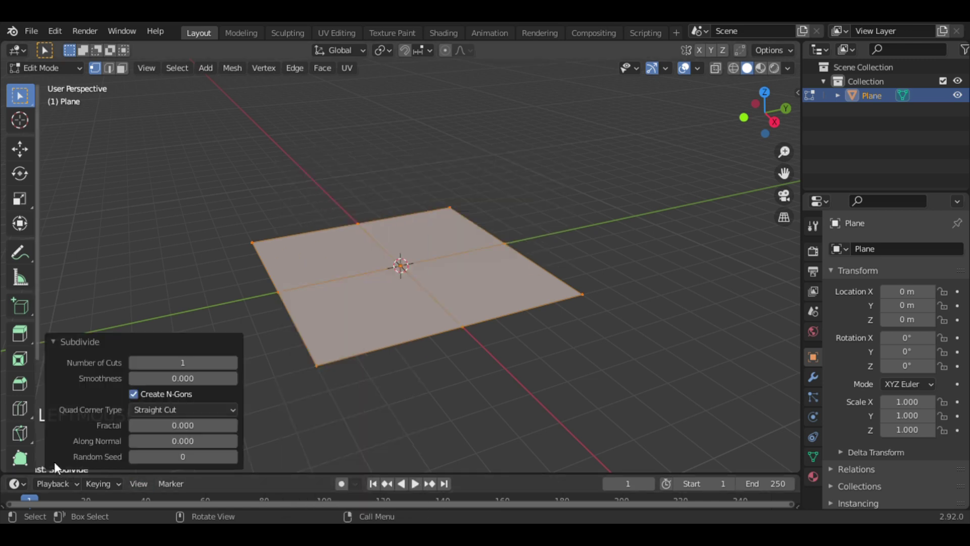
click(233, 363)
click(234, 364)
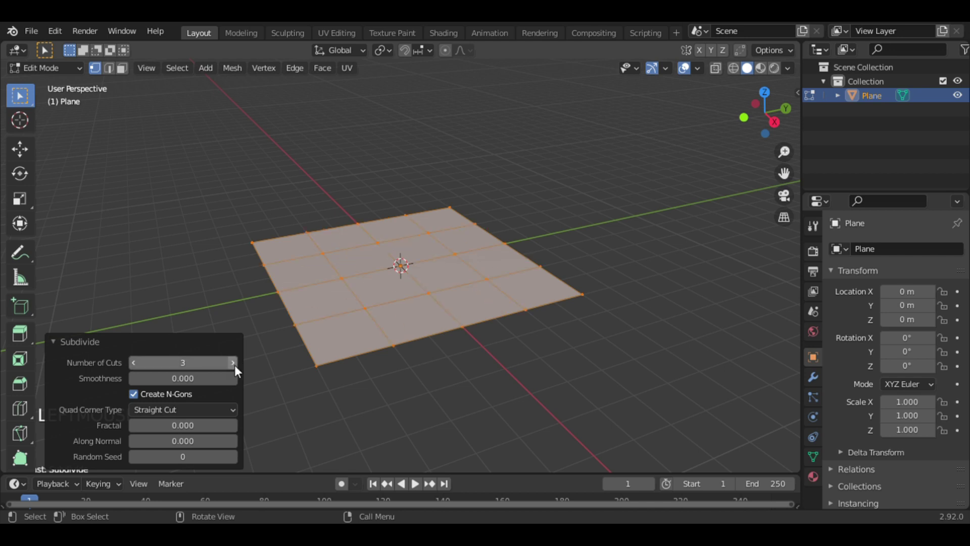
click(490, 321)
- Unwrap all faces of the plane in face select mode, return to Object Mode and deselect the plane
key(a)
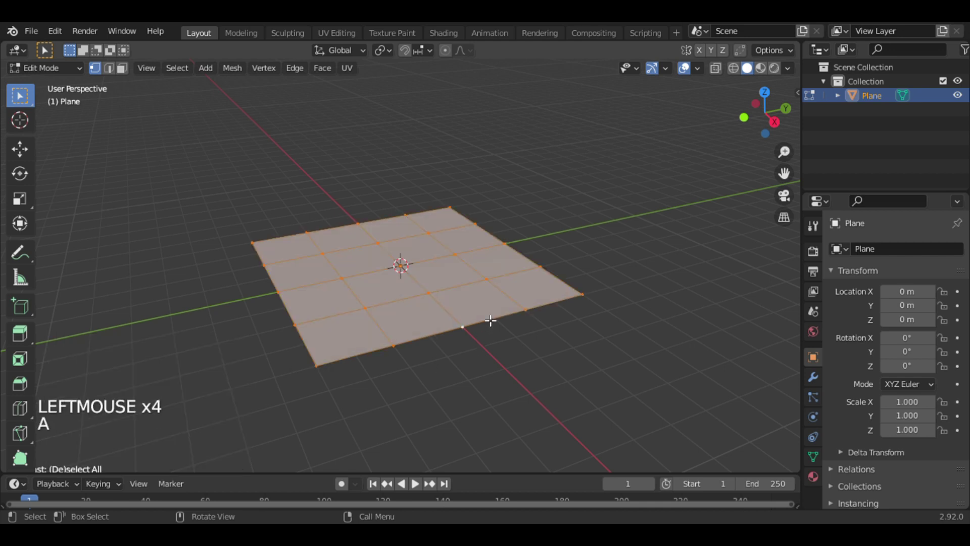
key(3)
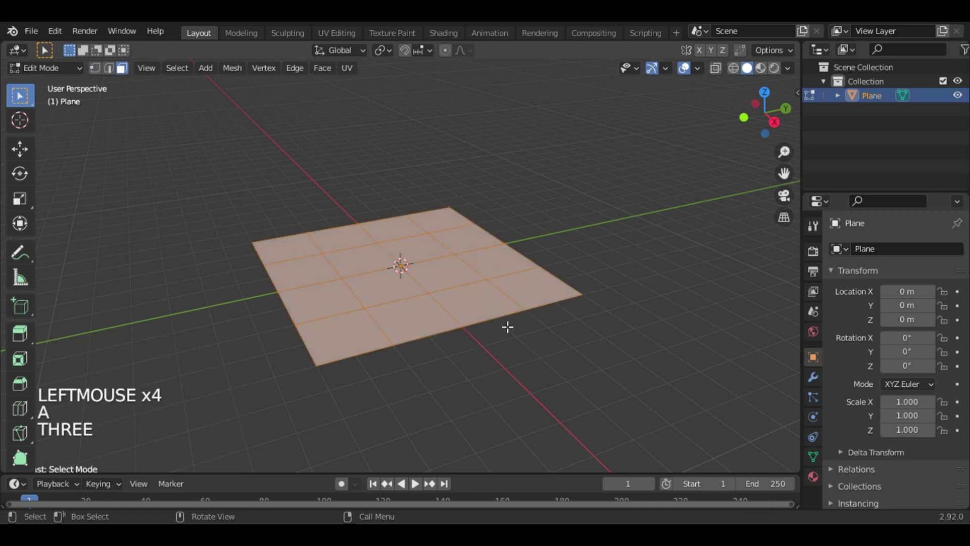
click(122, 68)
right_click(459, 280)
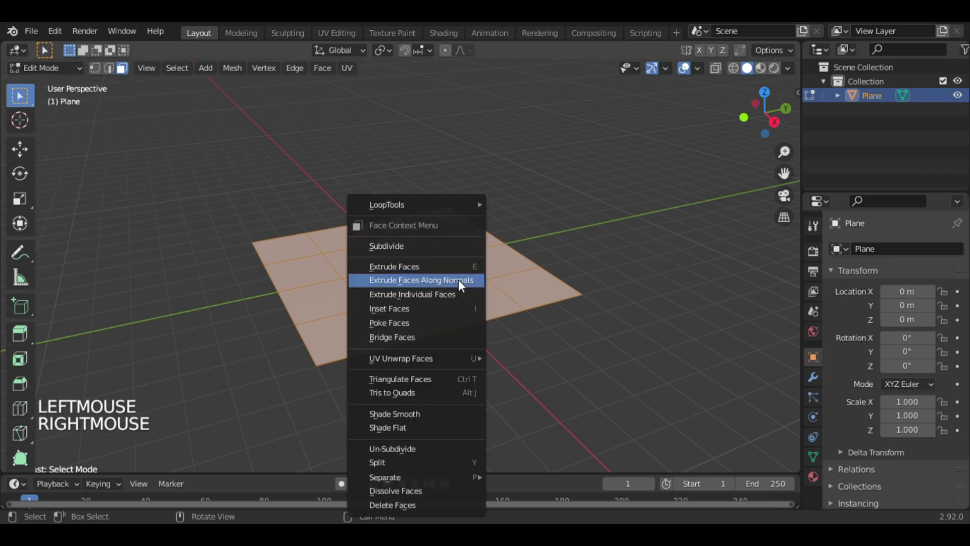
mouse_move(485, 358)
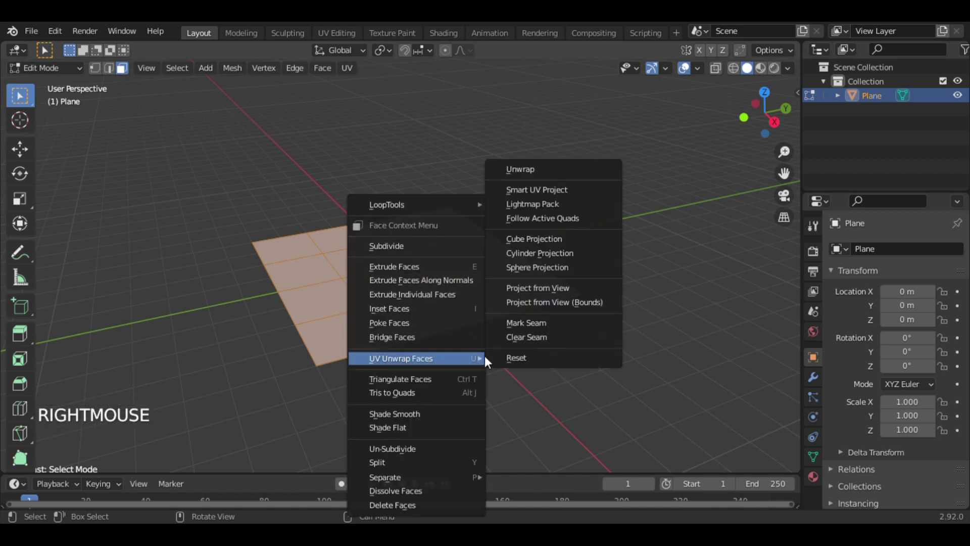
click(532, 171)
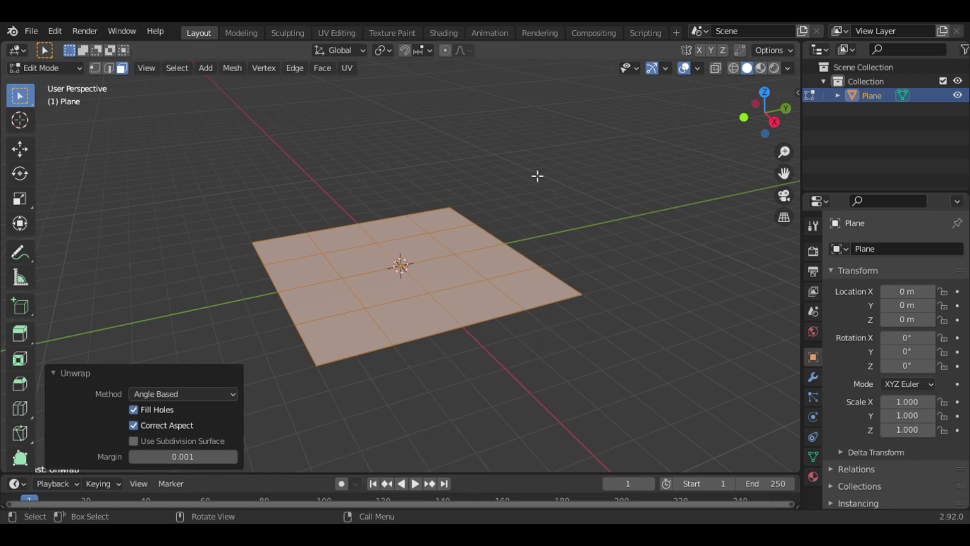
click(652, 238)
key(Tab)
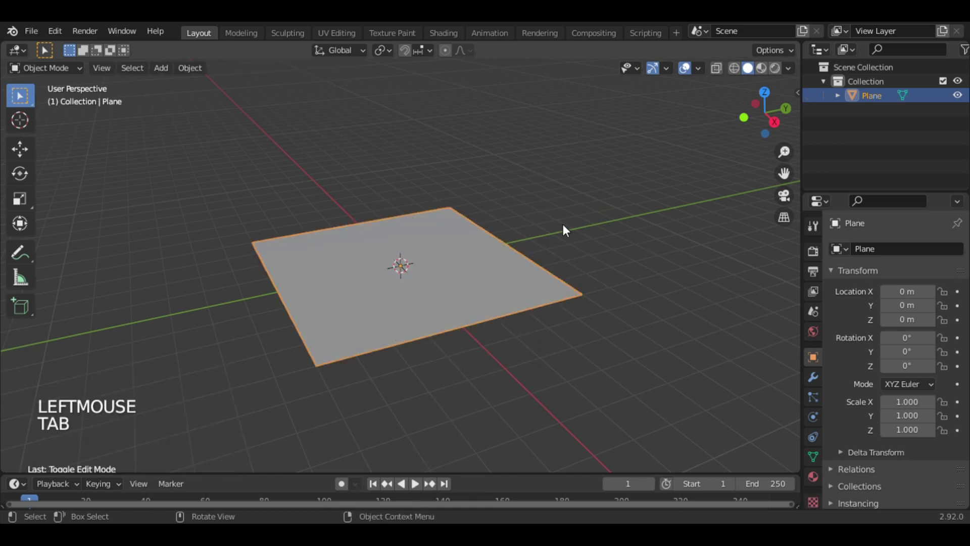
click(614, 234)
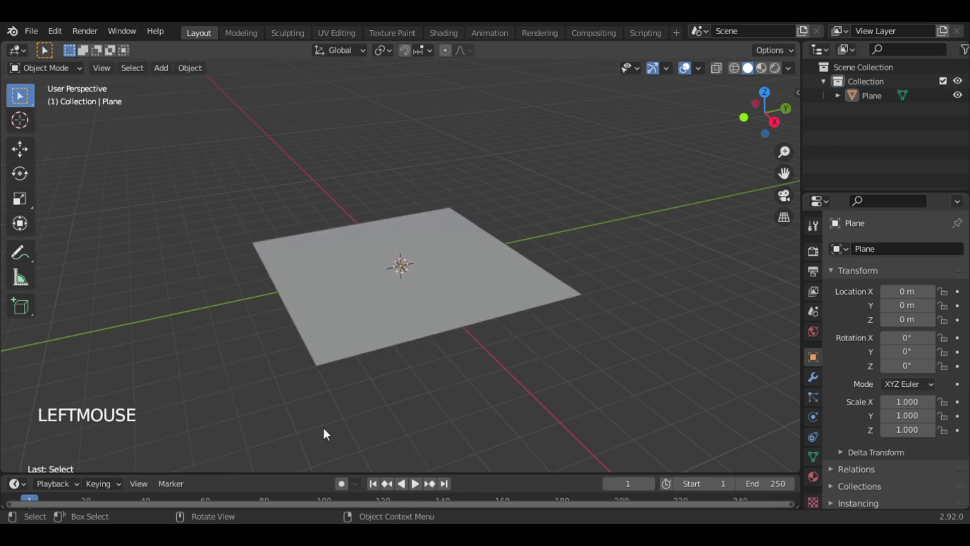
- Enlarge the timeline area, change it to the Shader Editor and select the plane
drag(330, 475, 318, 339)
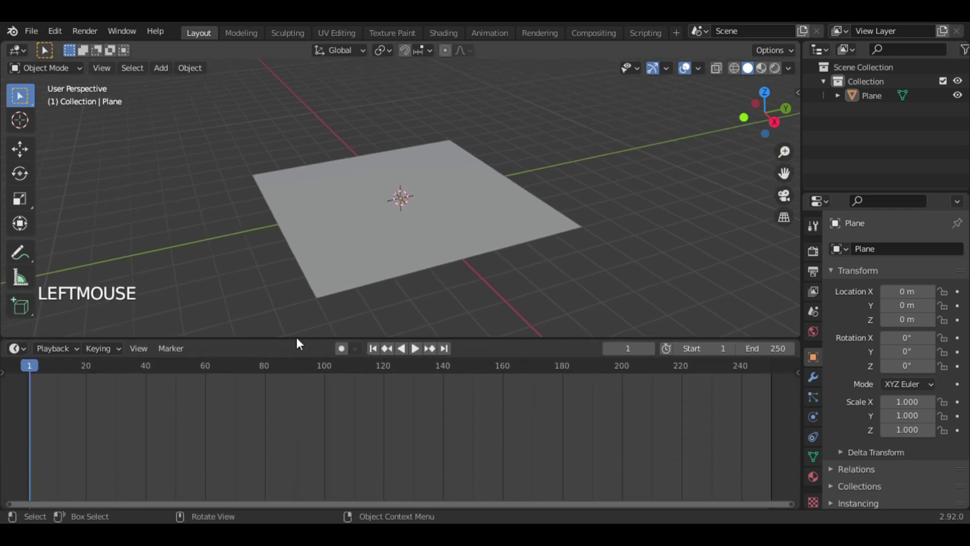
click(16, 348)
click(83, 302)
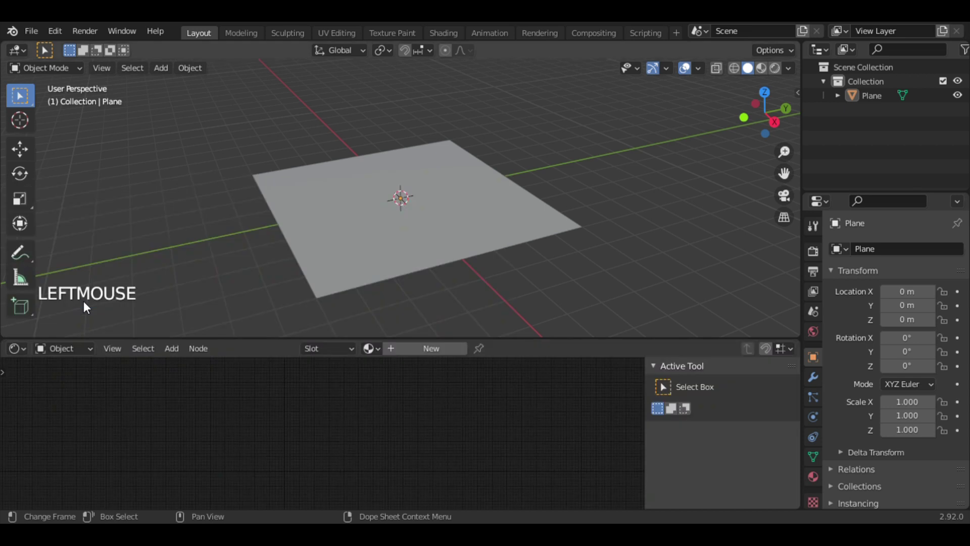
click(317, 246)
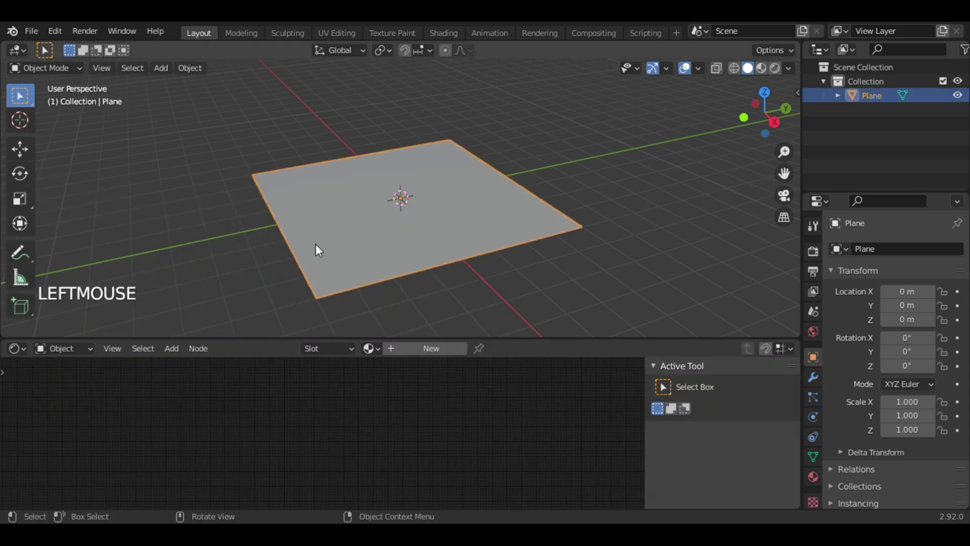
- Add a point light and raise it 4 m along Z with the viewport in rendered shading
key(shift+a)
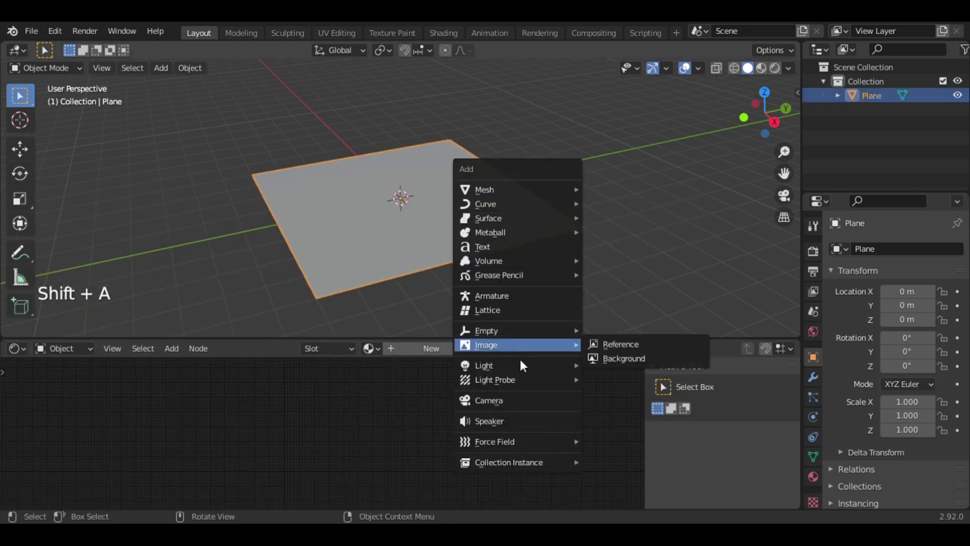
click(606, 365)
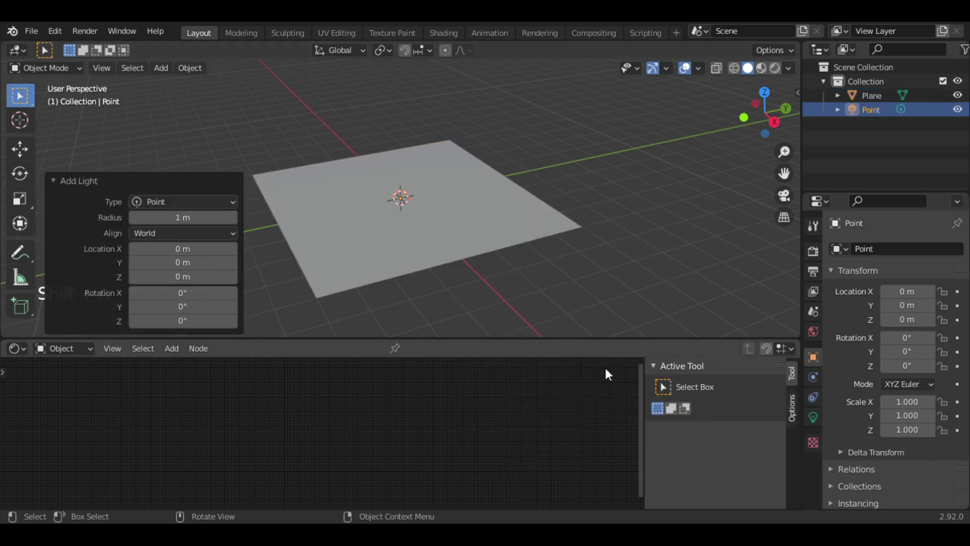
click(775, 69)
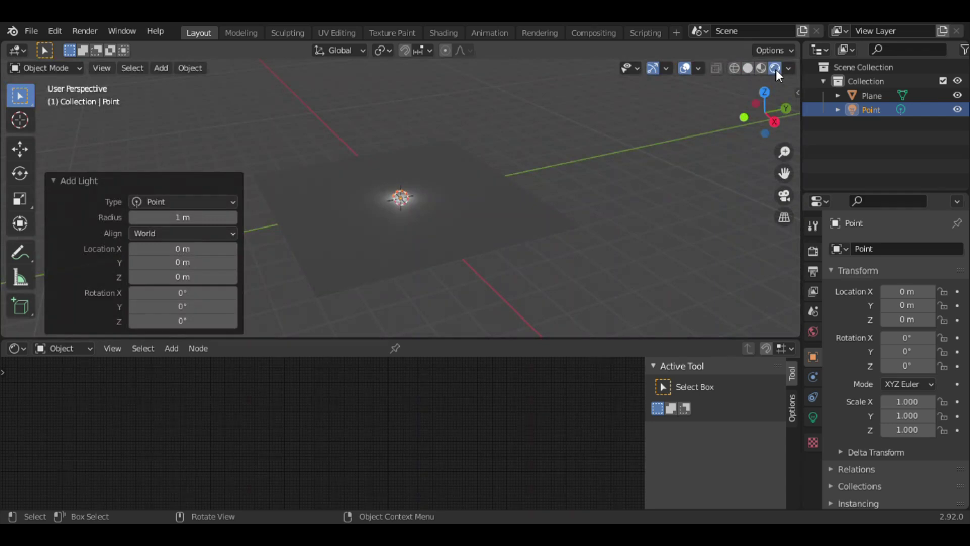
key(g)
key(z)
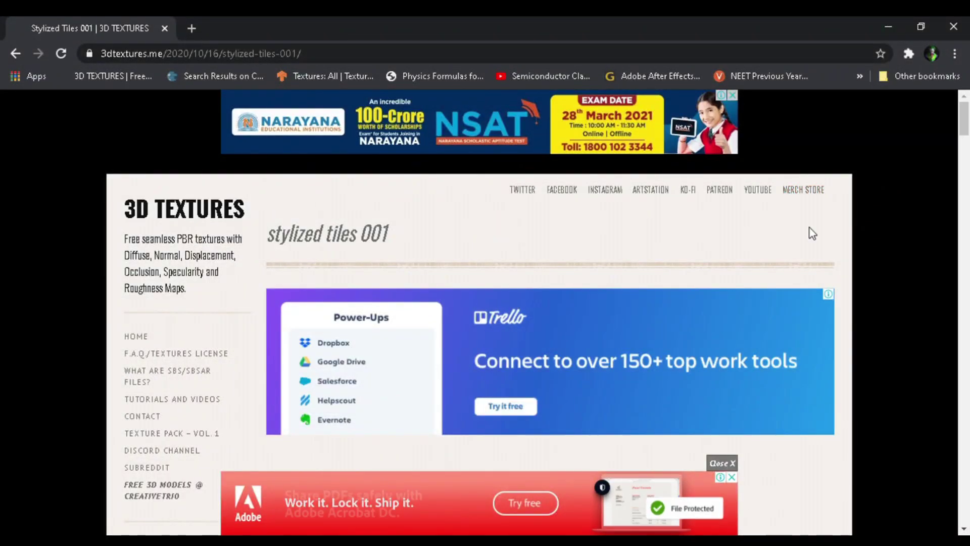
- Switch to the browser and look through the stylized tiles 001 page on the 3D TEXTURES site
drag(963, 131, 965, 202)
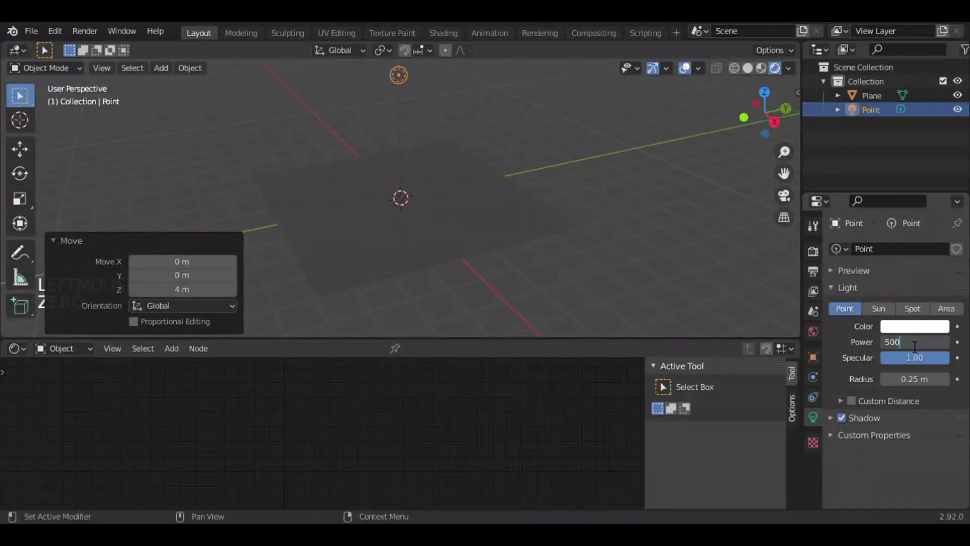
- Set the point light's power to 500 W and its radius to 1 m
drag(910, 342, 919, 351)
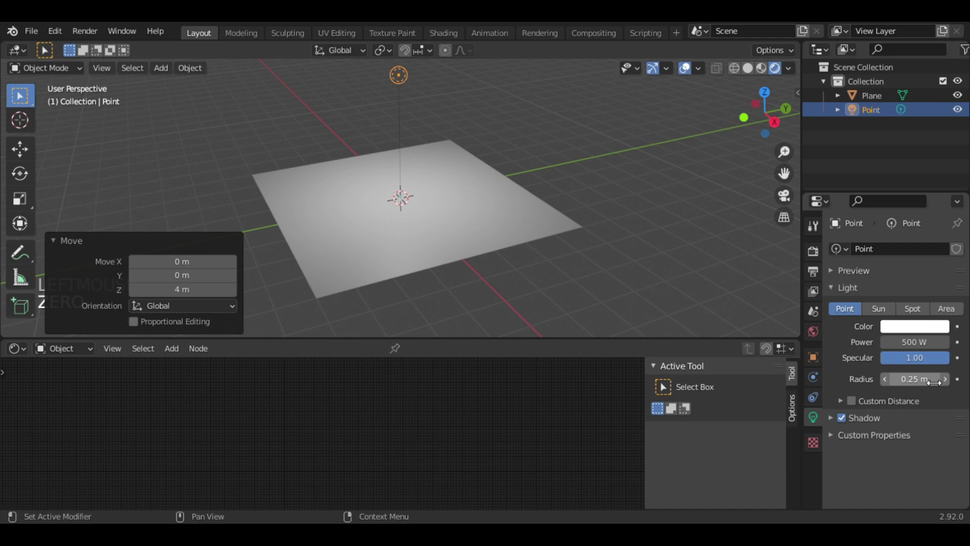
click(915, 379)
text(1)
key(Return)
- Move the point light over a corner of the plane in top view, about -3.97 m in X and 3.97 m in Y
click(765, 92)
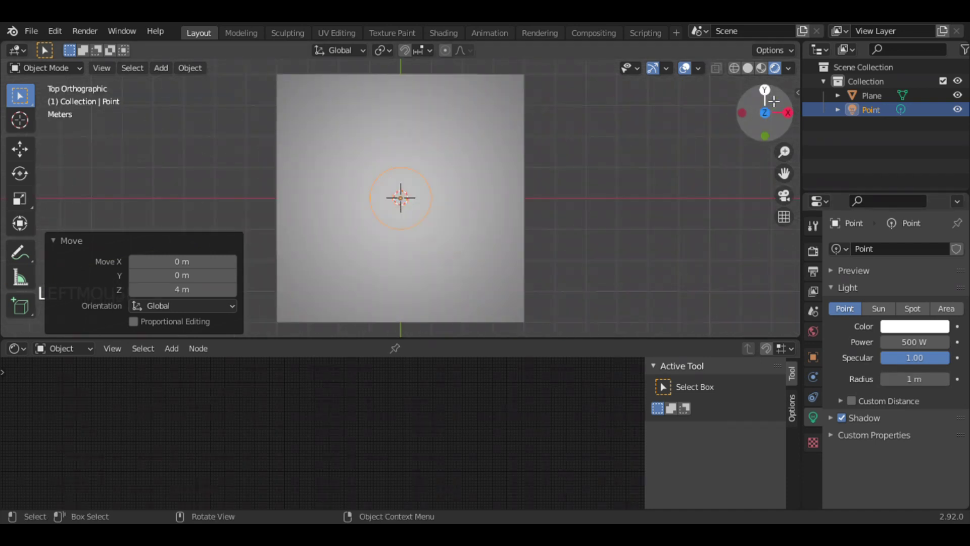
key(g)
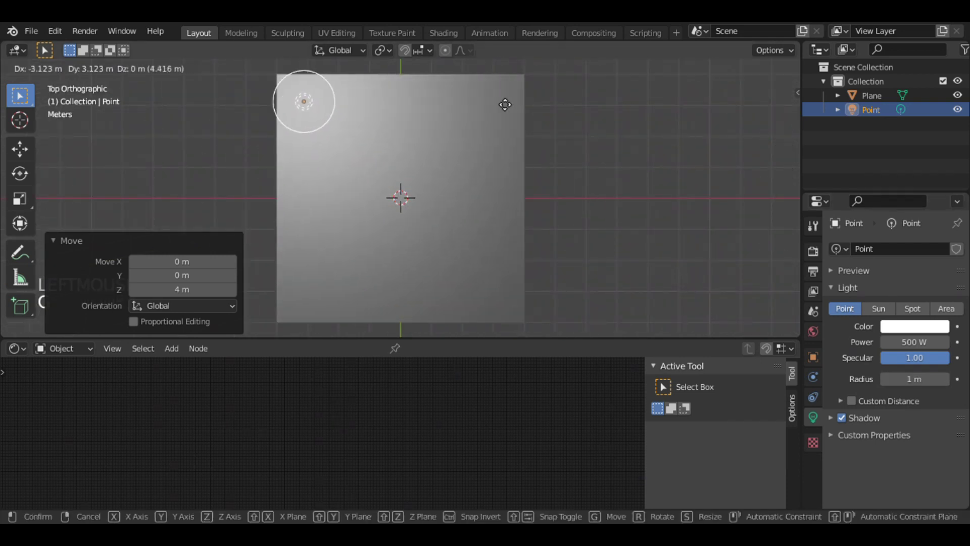
click(488, 89)
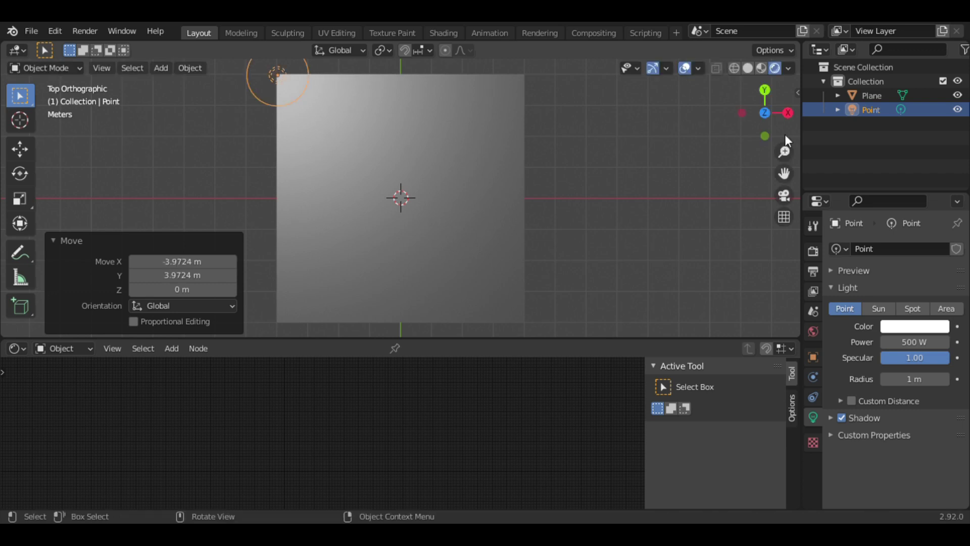
- Create a new material on the plane and enlarge the Shader Editor area to show its nodes
drag(778, 127, 600, 191)
click(557, 202)
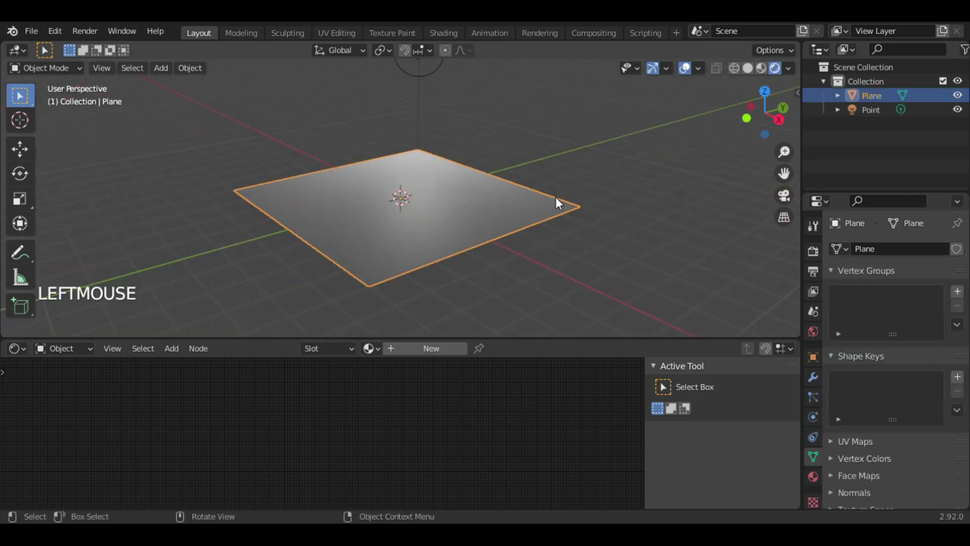
click(438, 349)
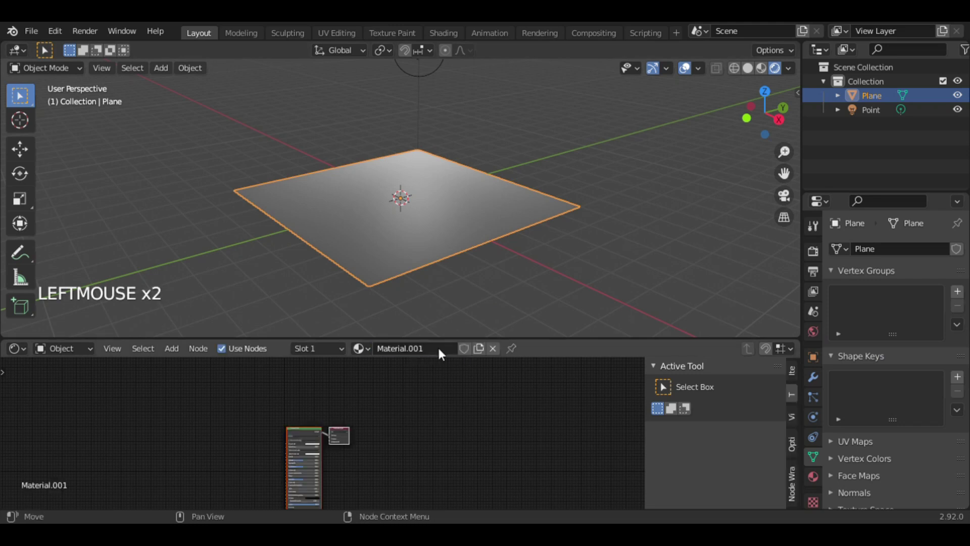
drag(440, 338, 441, 310)
click(451, 409)
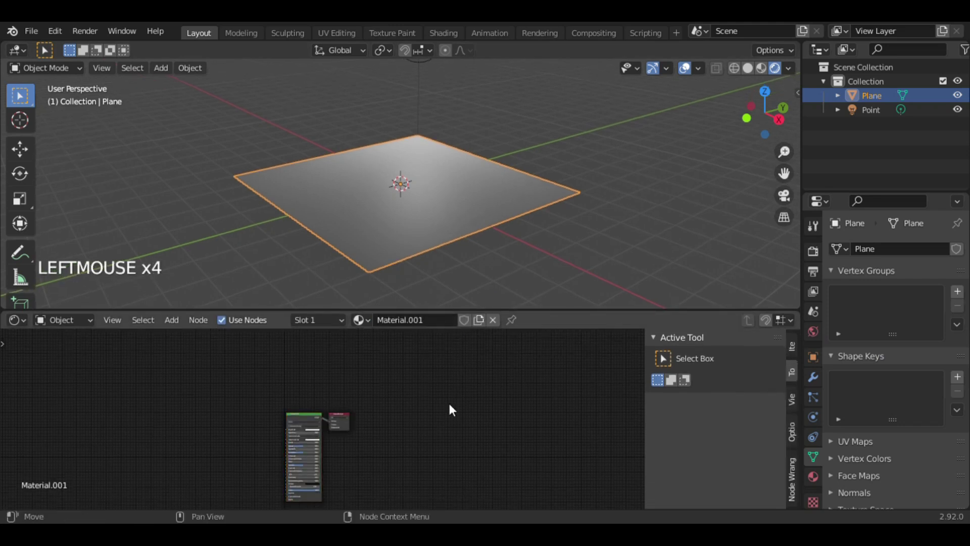
click(449, 404)
middle_drag(451, 409, 515, 472)
ctrl+click(587, 376)
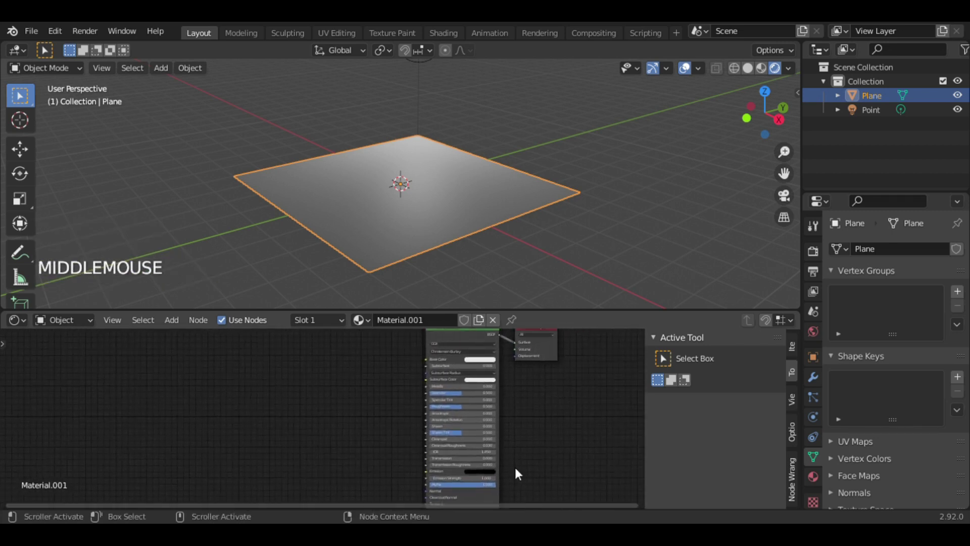
click(565, 443)
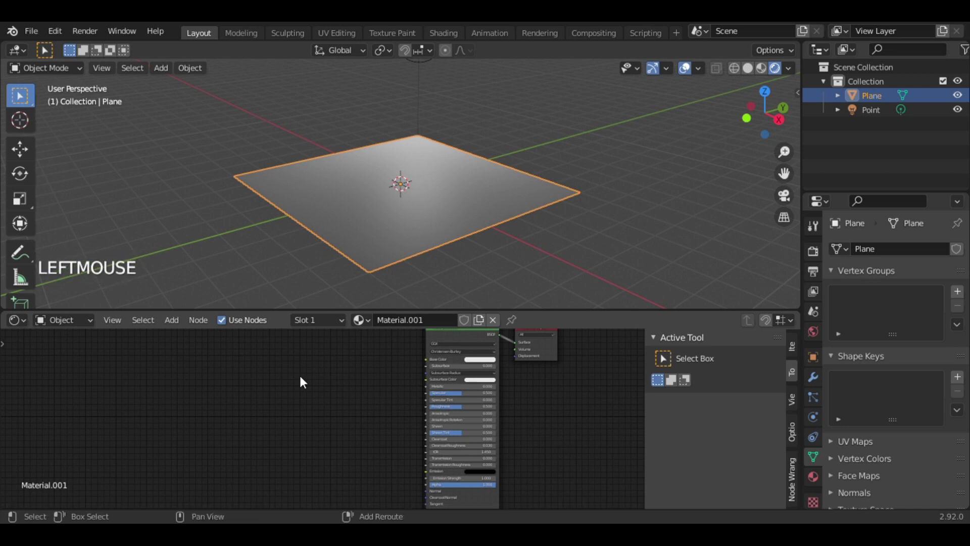
- Add an Image Texture node beside the Principled BSDF and load Stylized_Tiles_001_basecolor.jpg from the Stylized_Tiles_001_SD folder
key(shift+a)
mouse_move(255, 421)
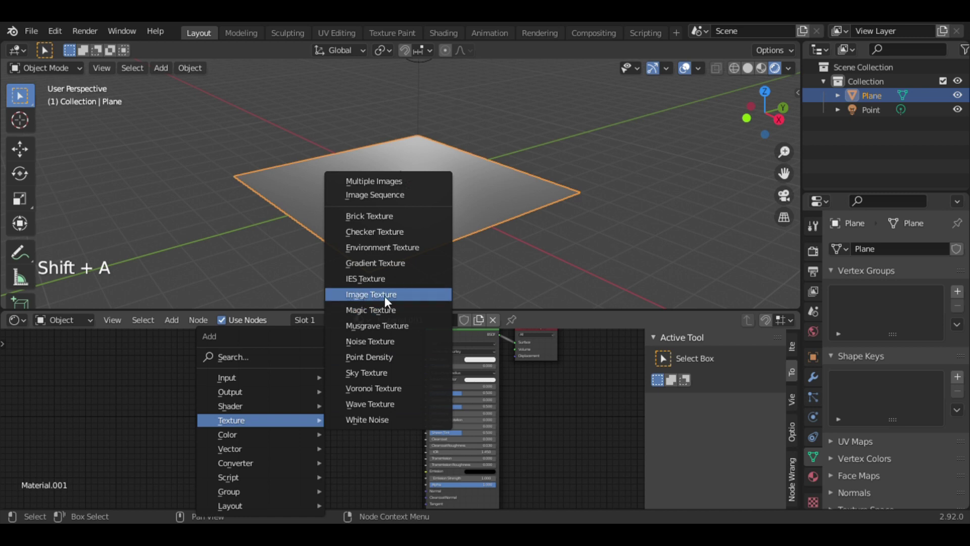
click(365, 293)
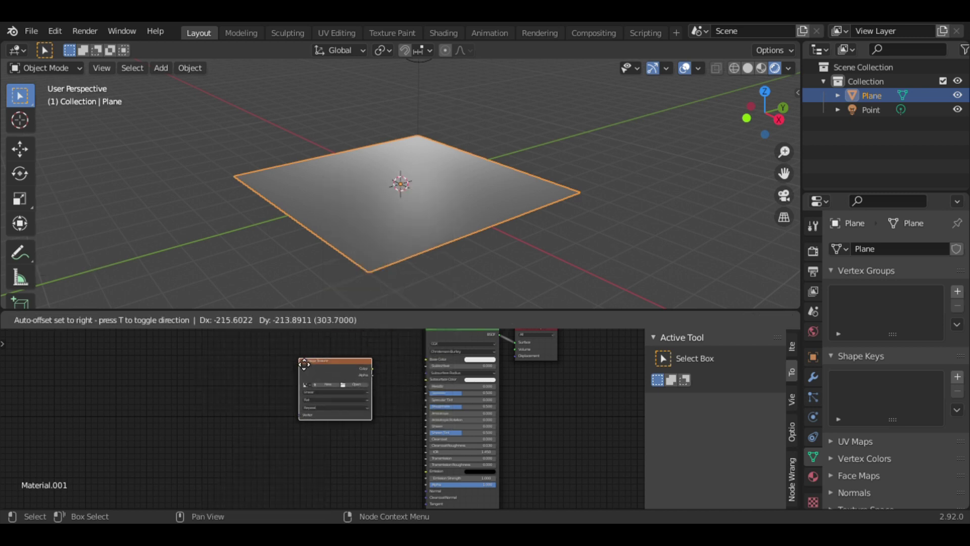
click(260, 353)
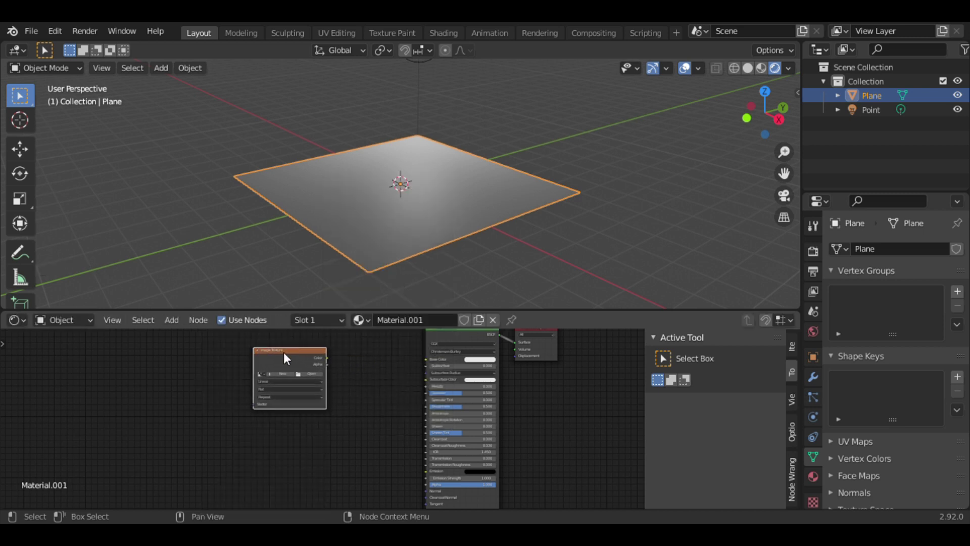
click(305, 370)
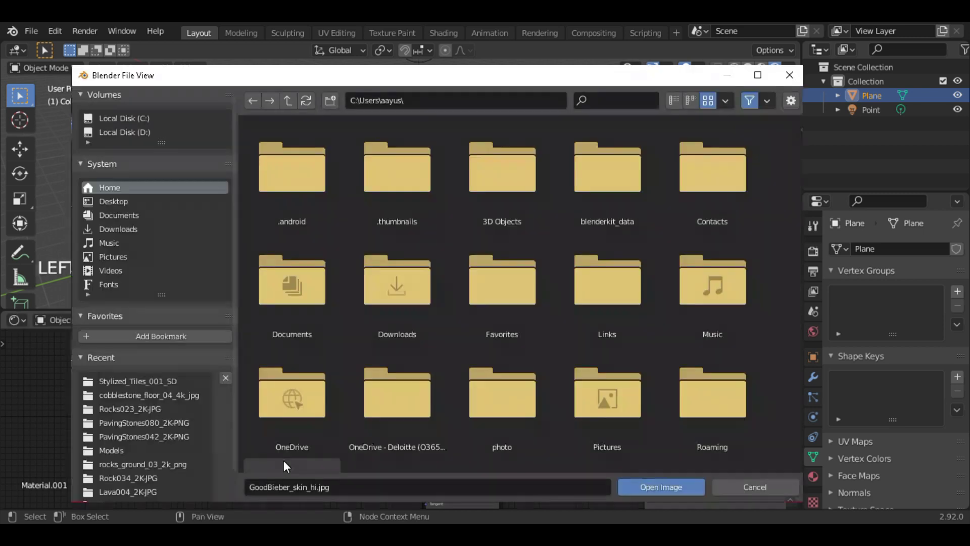
click(137, 382)
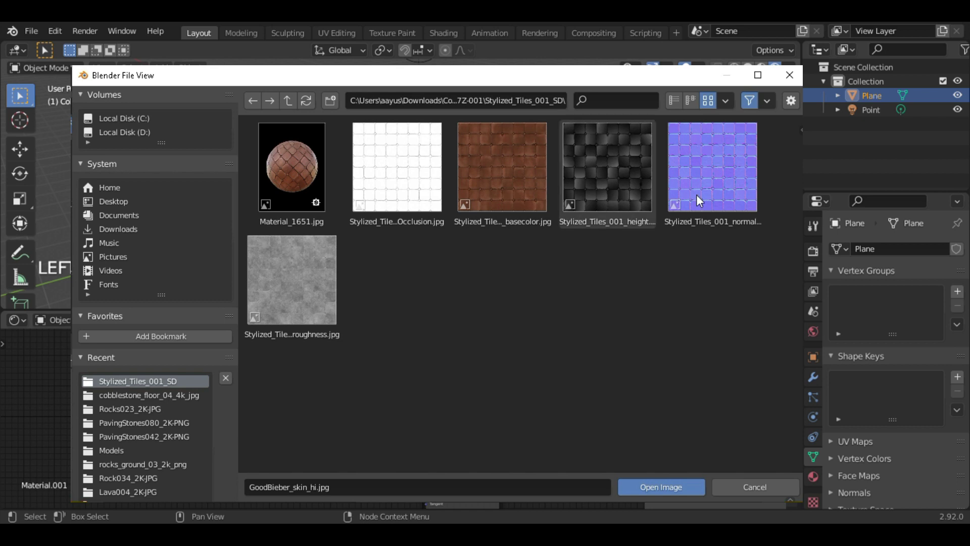
click(522, 207)
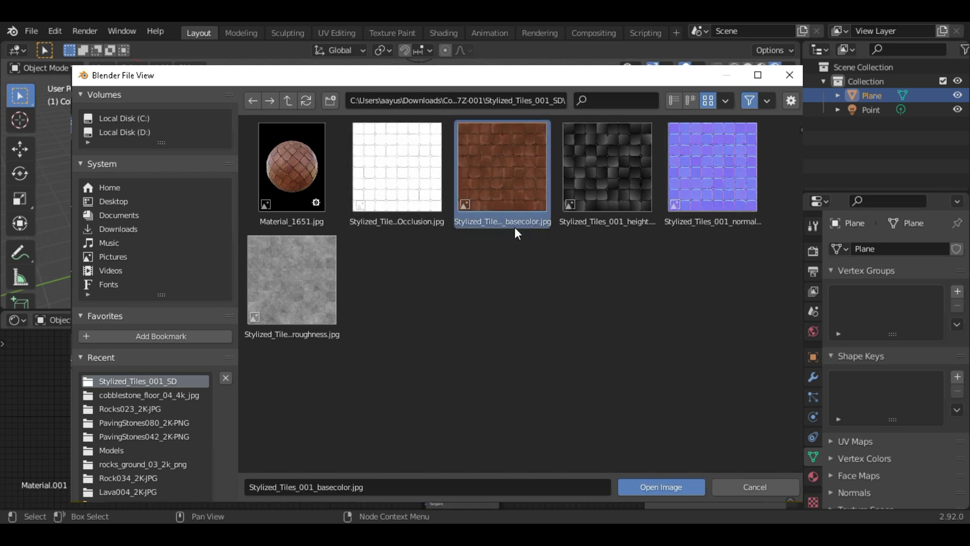
click(680, 483)
- Link the base color texture's Color output to the Principled BSDF's Base Color input and inspect the textured plane
drag(427, 358, 427, 359)
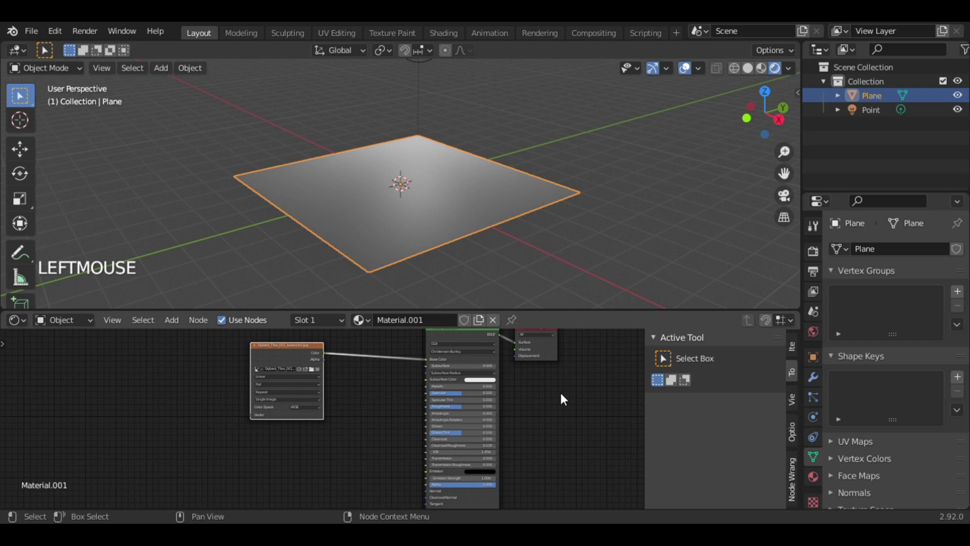
ctrl+middle_drag(561, 394, 385, 459)
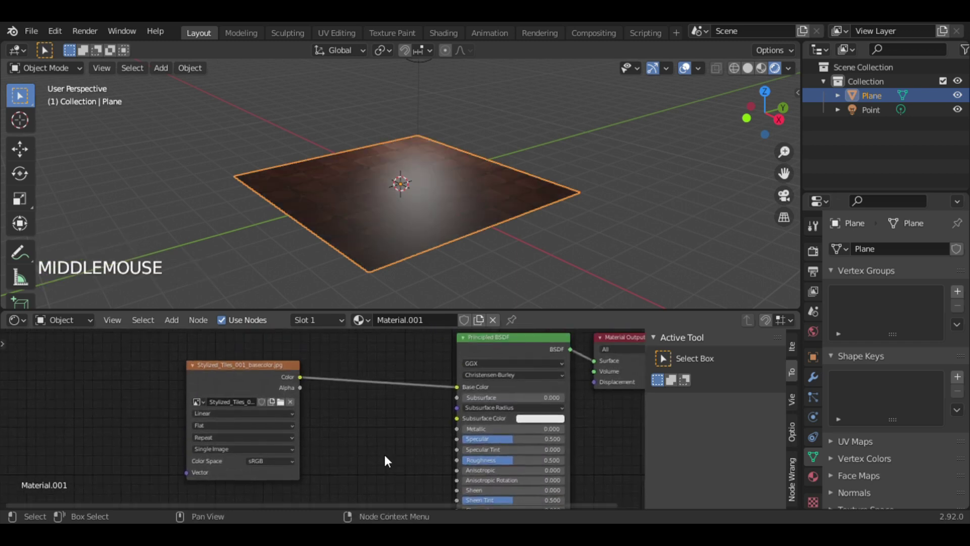
click(457, 389)
drag(764, 113, 786, 112)
drag(765, 118, 751, 92)
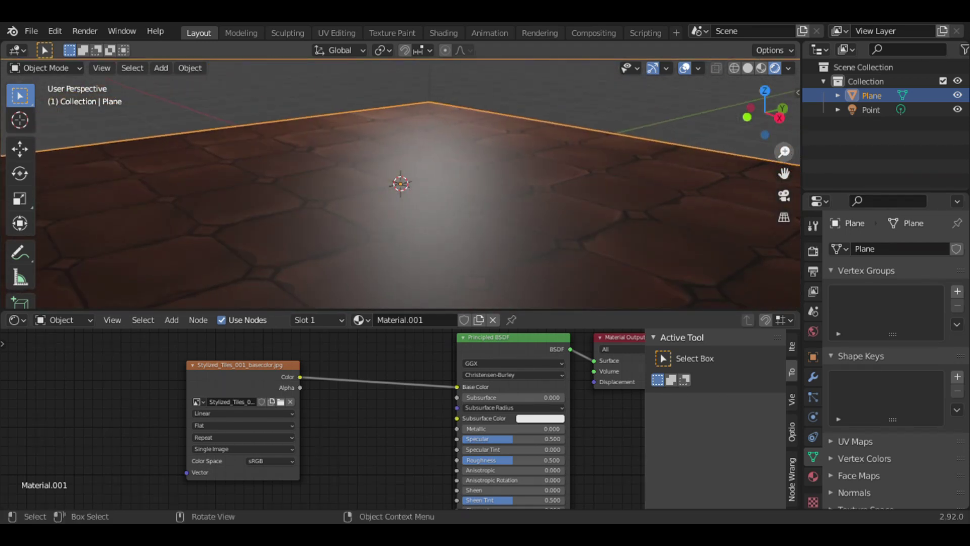
drag(784, 152, 784, 175)
drag(777, 124, 773, 121)
click(363, 350)
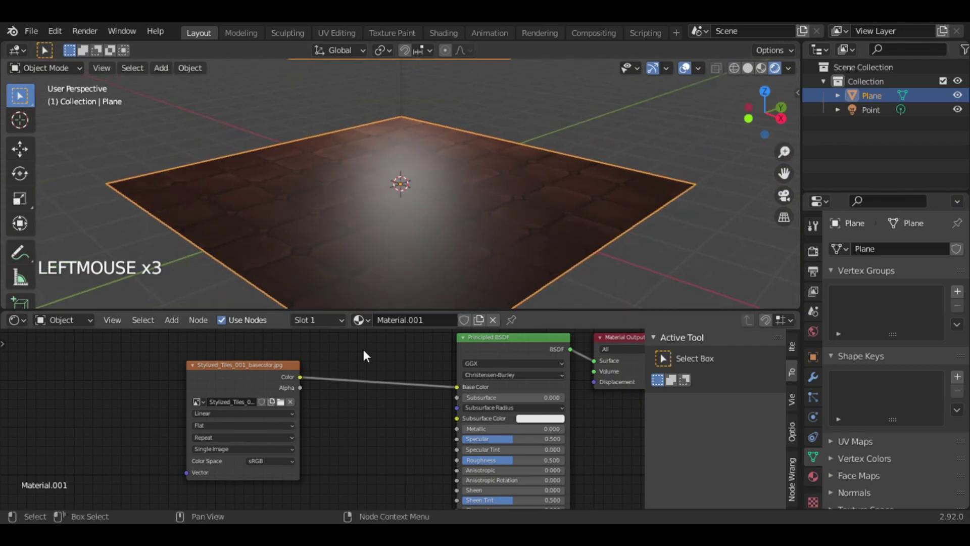
- Duplicate the base color texture node, load Stylized_Tiles_001_normal.jpg into the copy and place it below the original
click(366, 438)
middle_drag(366, 439, 393, 379)
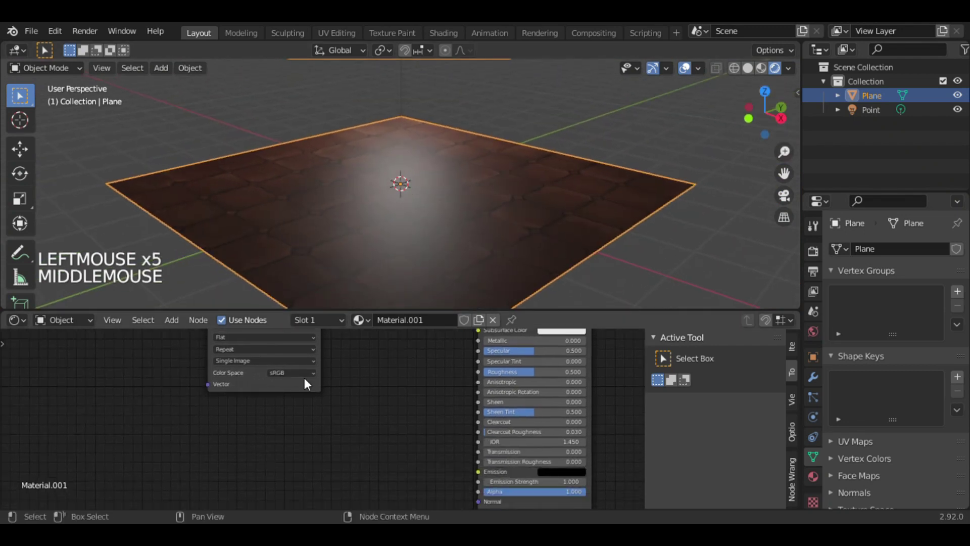
click(302, 383)
key(shift+d)
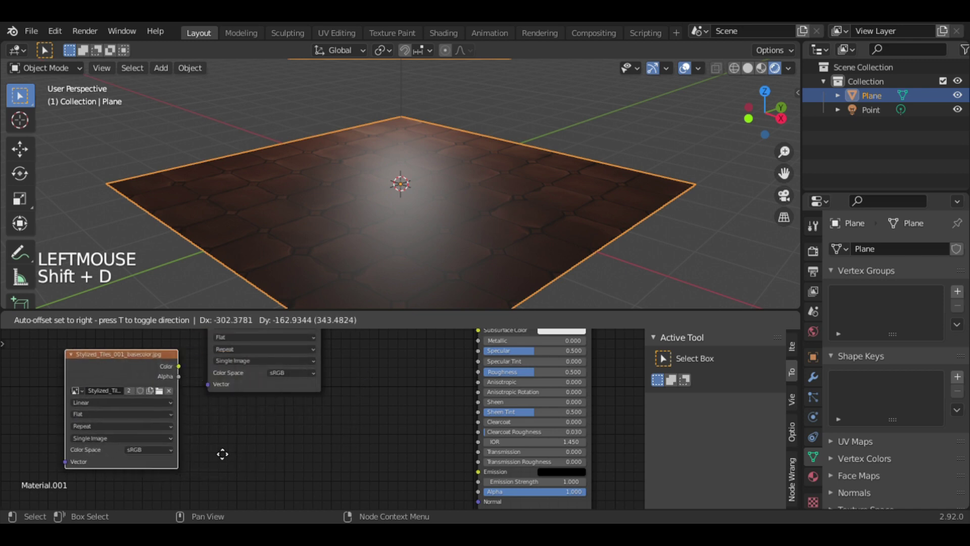
click(232, 452)
click(183, 397)
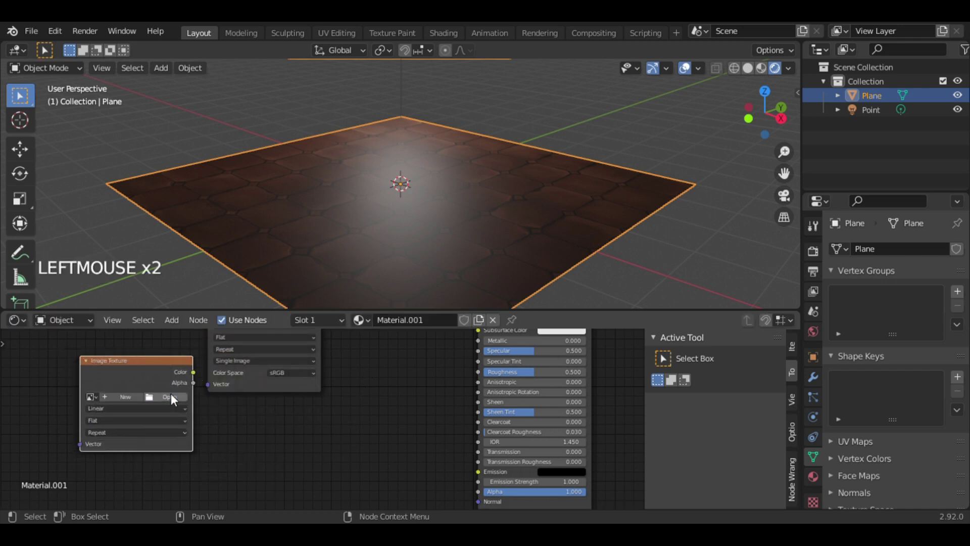
click(171, 397)
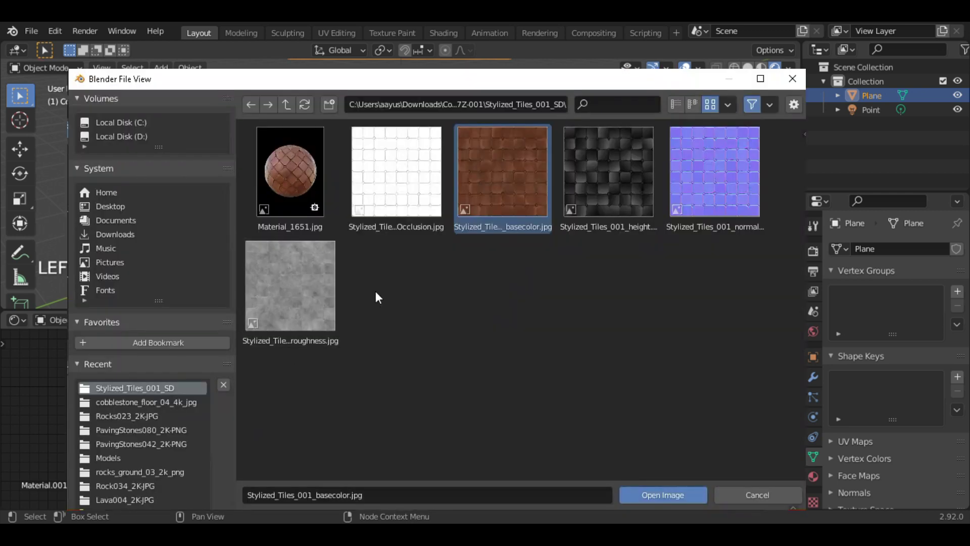
click(730, 183)
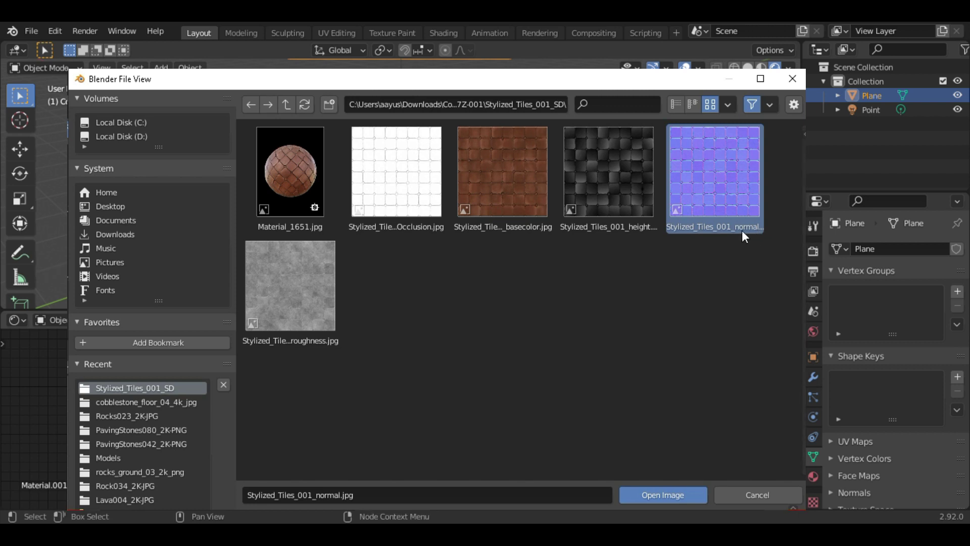
click(666, 493)
drag(196, 373, 69, 394)
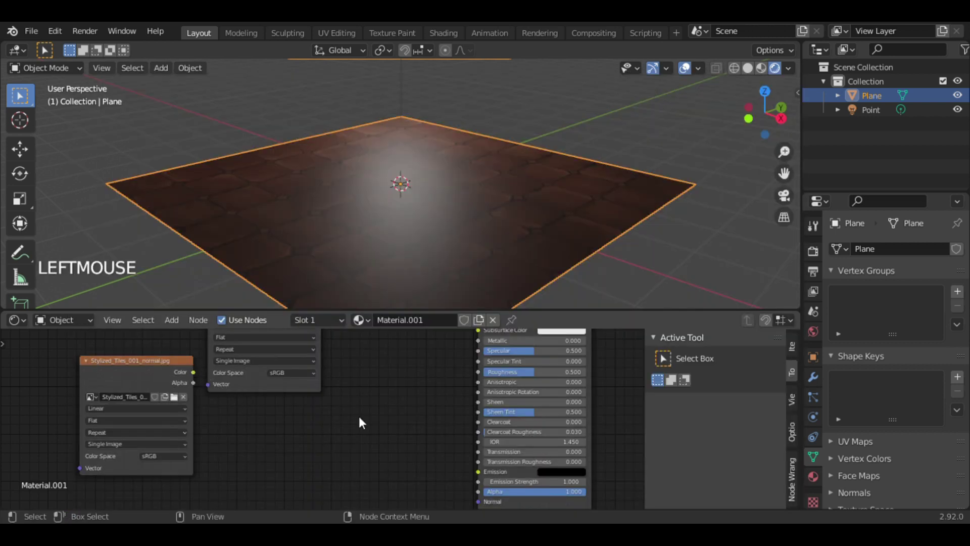
drag(147, 369, 275, 410)
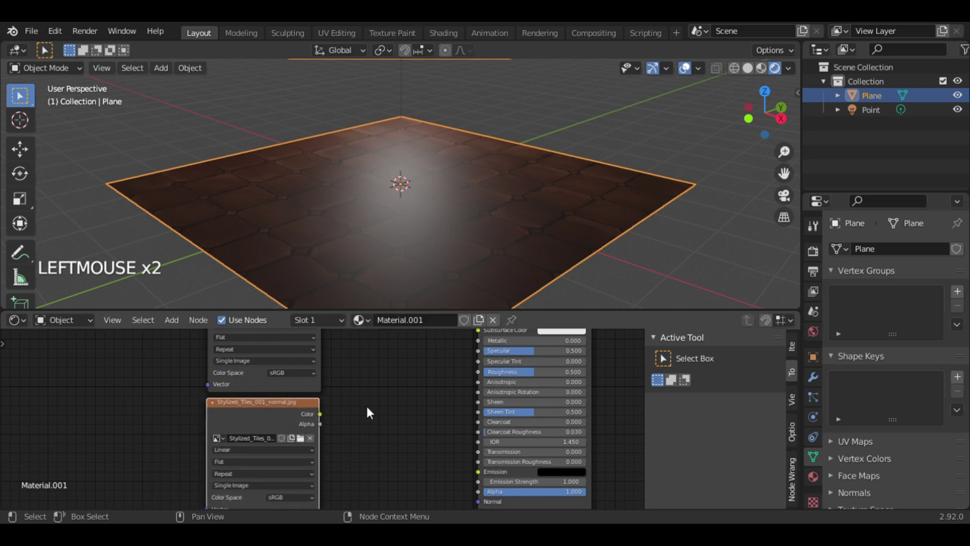
- Add a Normal Map node between the normal texture node and the Principled BSDF
middle_drag(366, 405, 348, 360)
click(356, 381)
key(shift+a)
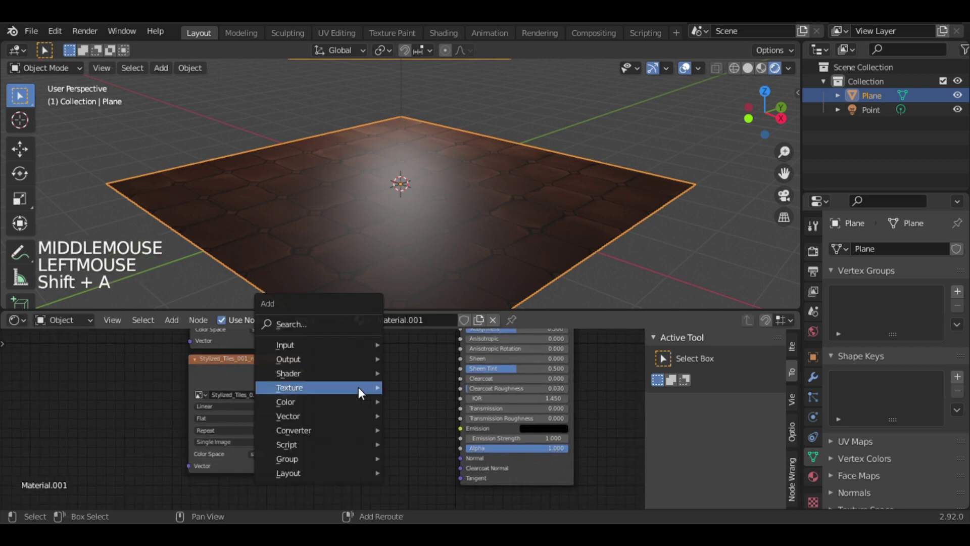
click(296, 324)
text(normal)
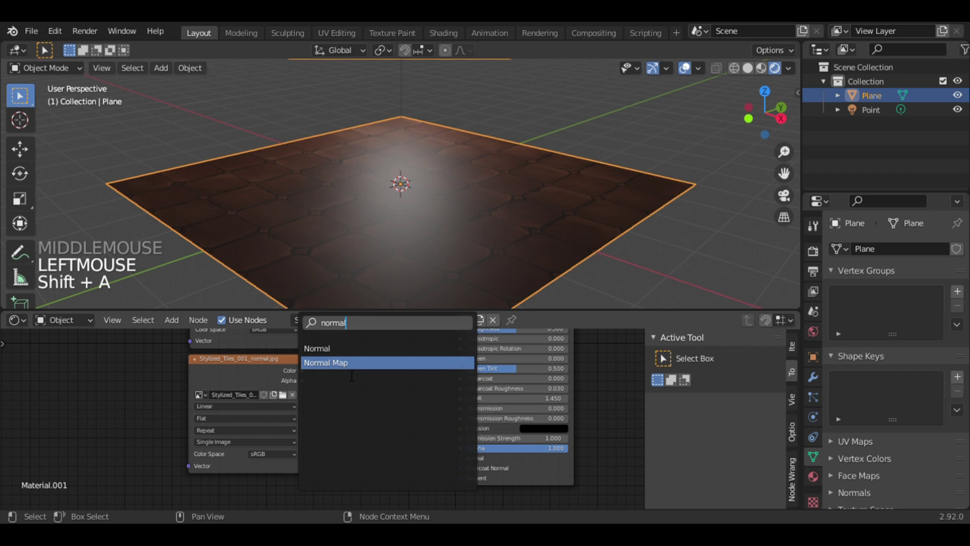
click(383, 363)
click(367, 402)
- Link the normal texture's Color through the Normal Map node to the Principled BSDF's Normal input and inspect the tile relief
drag(303, 370, 331, 425)
drag(402, 374, 411, 395)
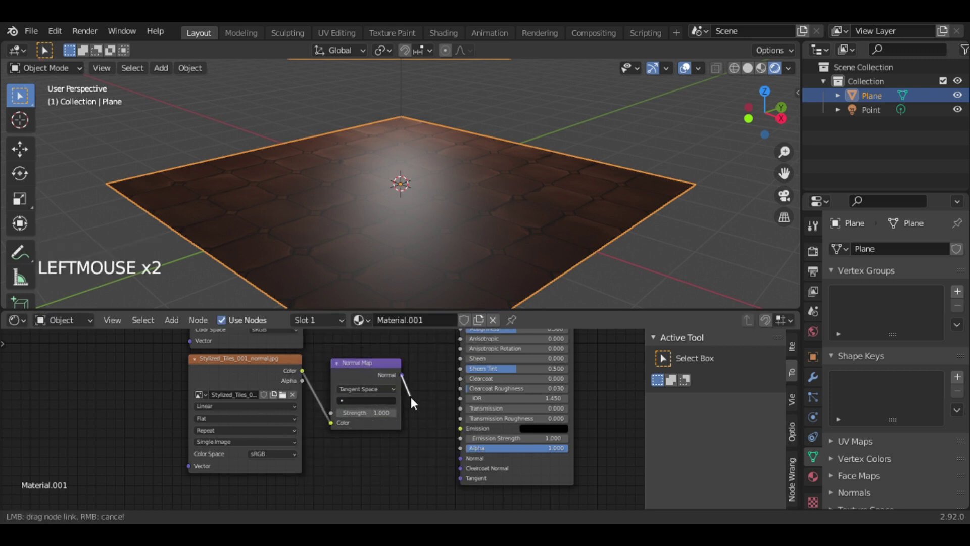
drag(462, 461, 462, 460)
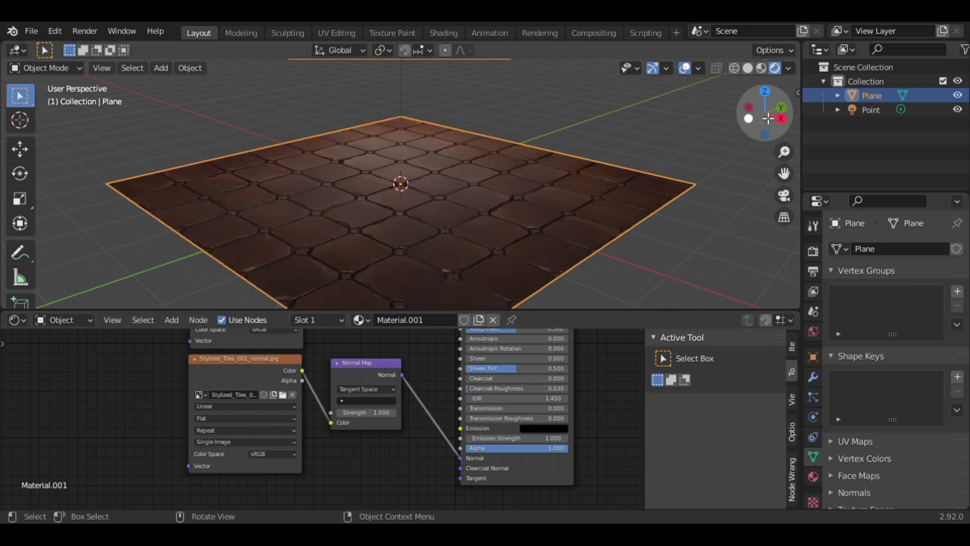
mouse_move(765, 114)
mouse_down()
mouse_move(753, 117)
mouse_move(767, 121)
mouse_up()
drag(784, 152, 755, 136)
drag(761, 103, 611, 186)
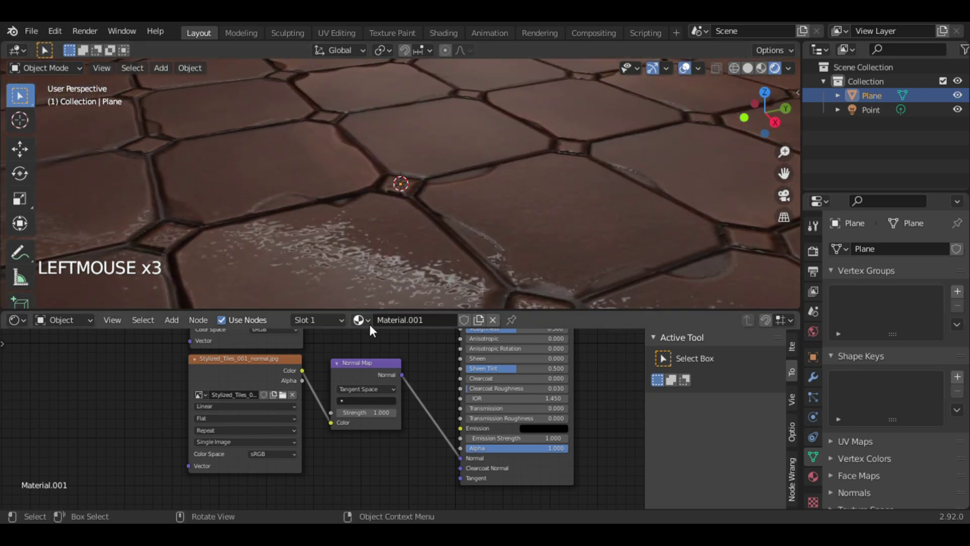
- Set the normal texture's color space to Non-Color and check the tile surface
click(273, 455)
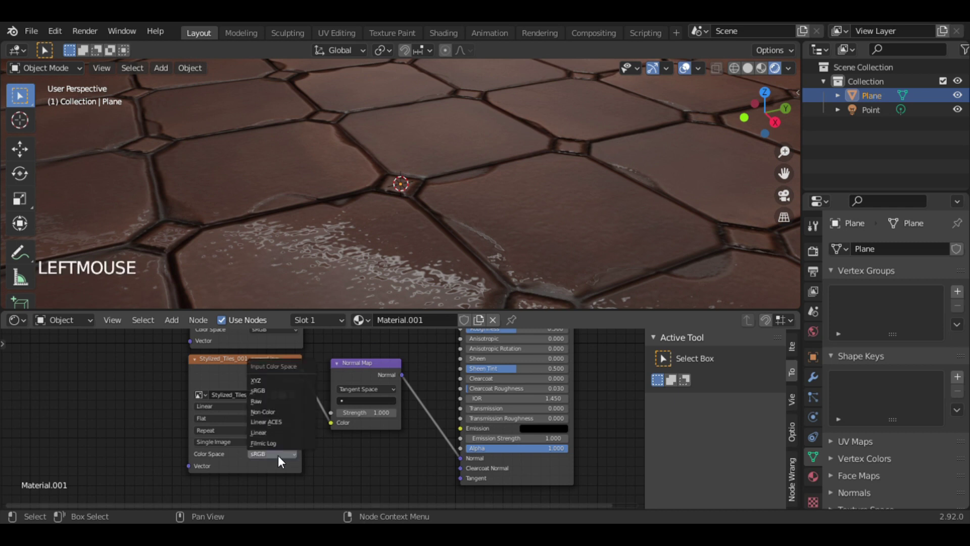
click(280, 411)
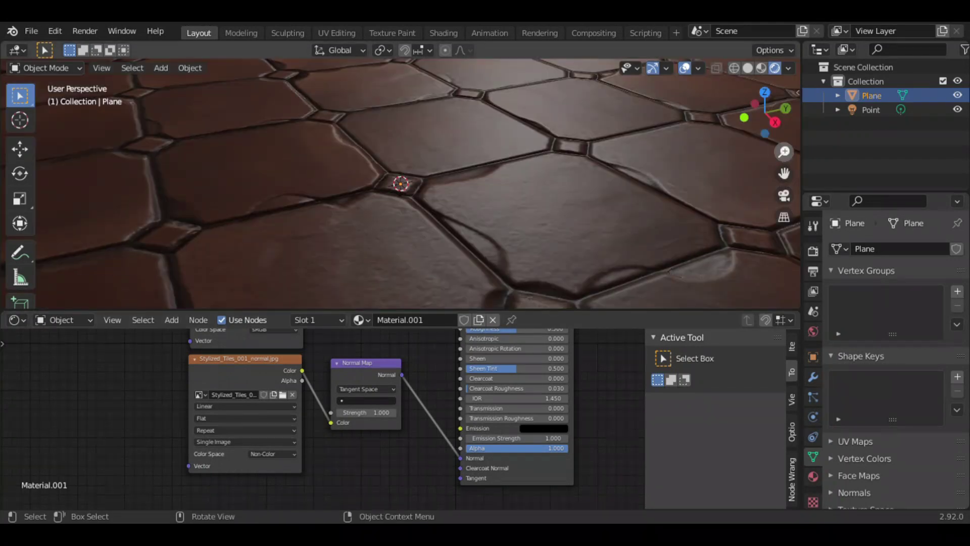
drag(784, 155, 784, 126)
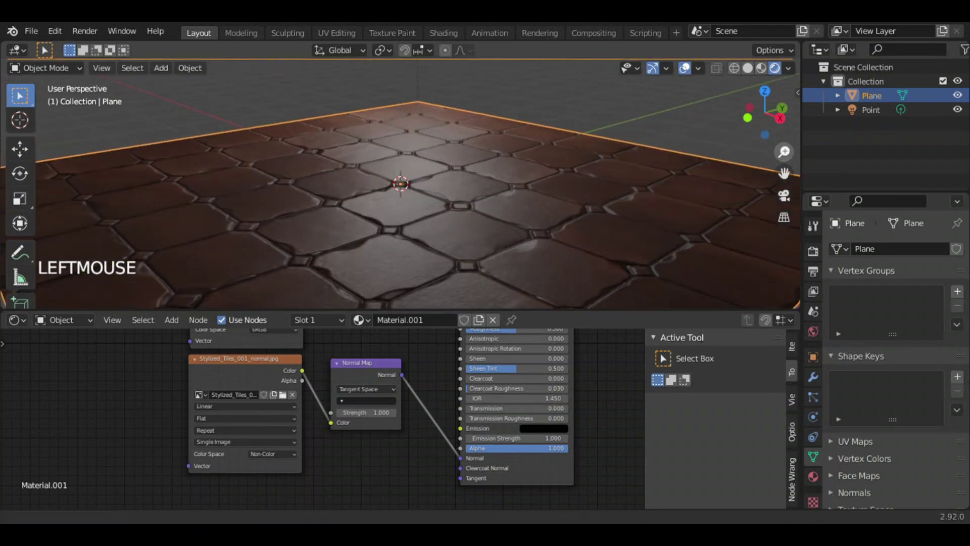
click(451, 264)
- Try Normal Map strengths of 5 and 10 on the tiles, and set the strength back to 1
click(377, 413)
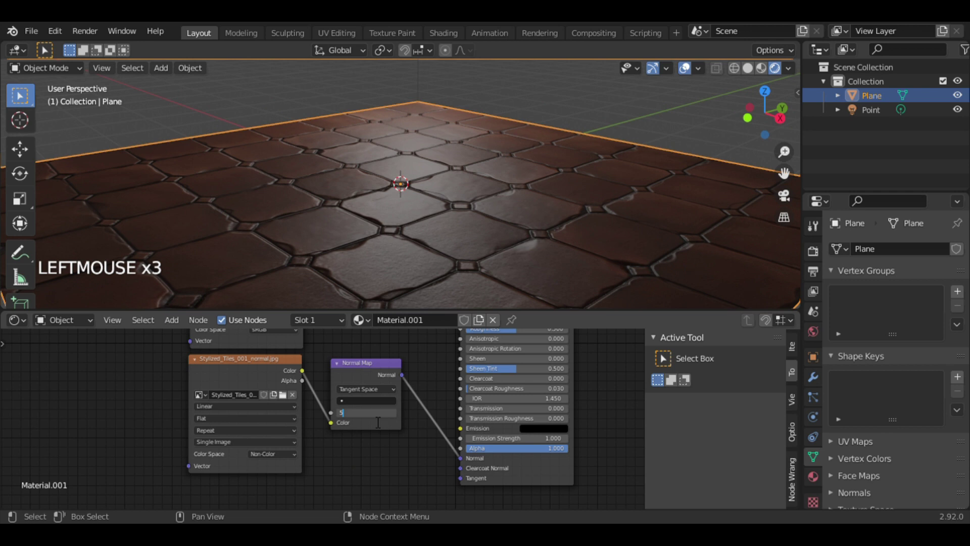
key(Return)
drag(785, 152, 785, 202)
drag(768, 123, 811, 132)
drag(784, 151, 809, 99)
key(Return)
double_click(374, 413)
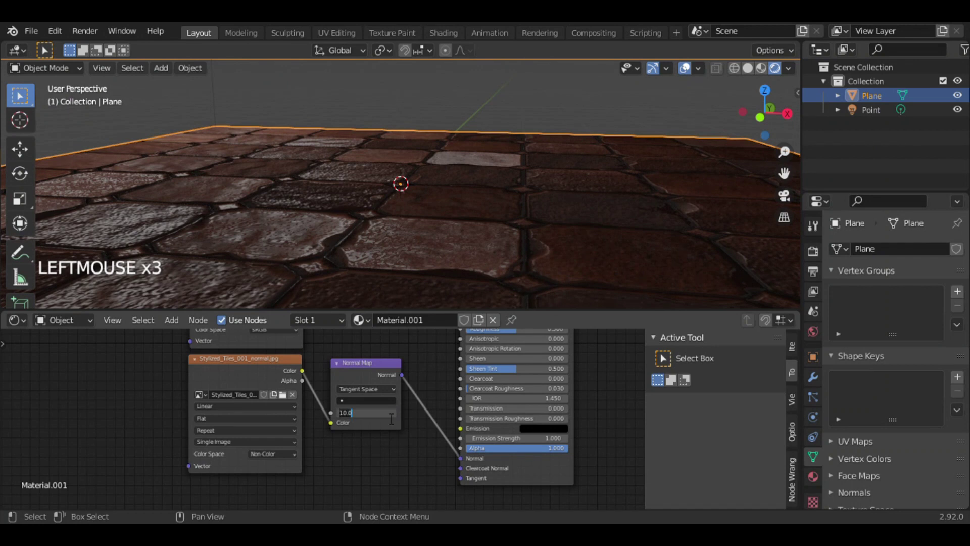
text(1)
key(Return)
drag(787, 131, 752, 147)
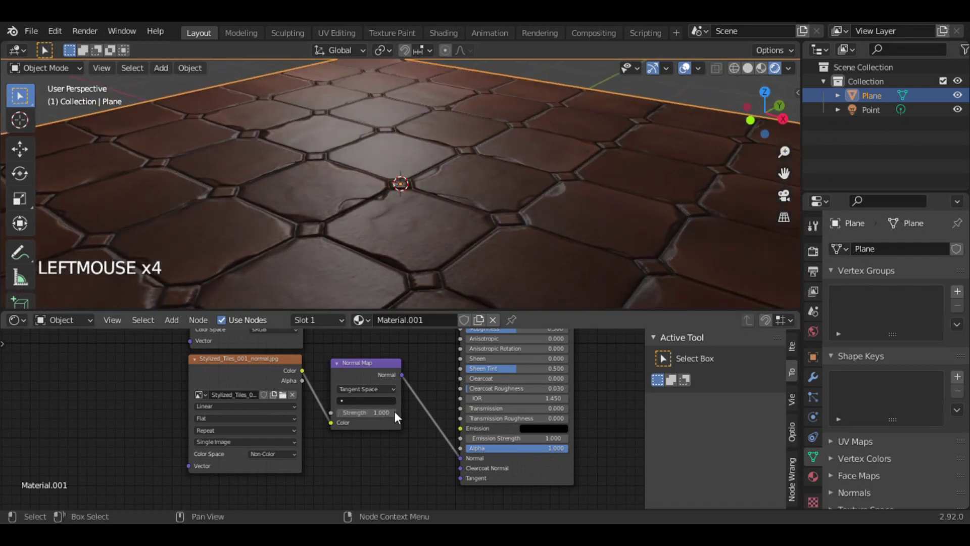
- Try a Normal Map strength of 2 and lower it back to 1
double_click(392, 412)
text(2)
key(Return)
click(339, 412)
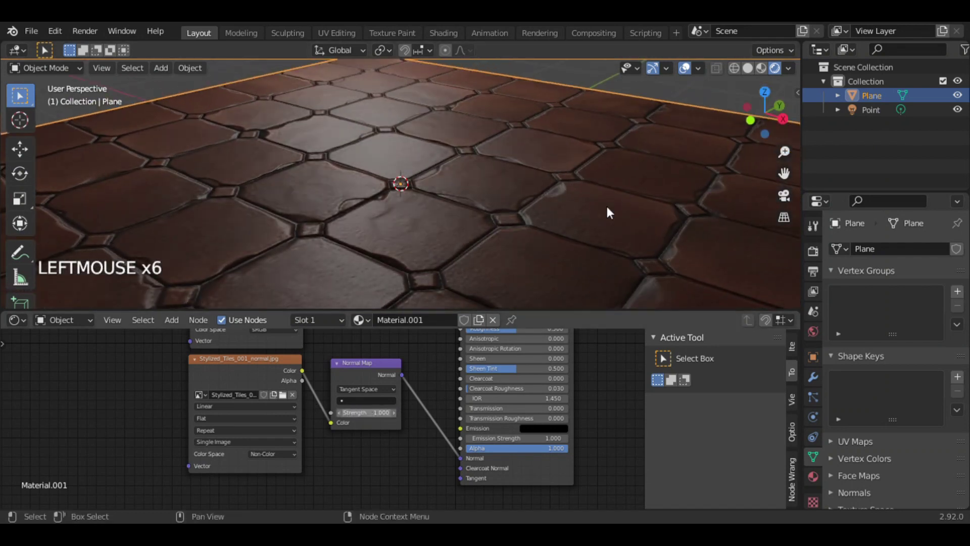
- Duplicate the normal image texture node, place the copy beside the original on its input side, and clear the copy's image
drag(763, 111, 785, 177)
click(726, 275)
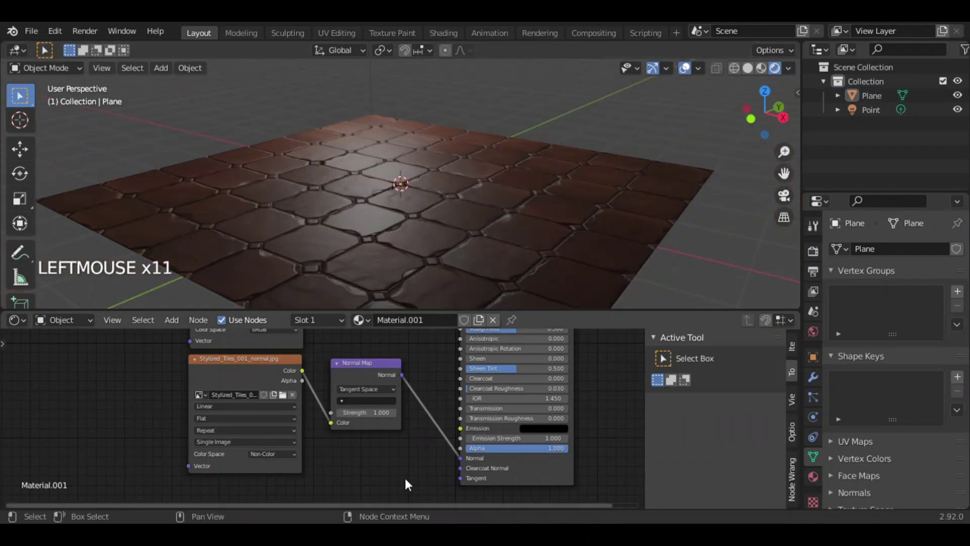
click(404, 477)
click(250, 370)
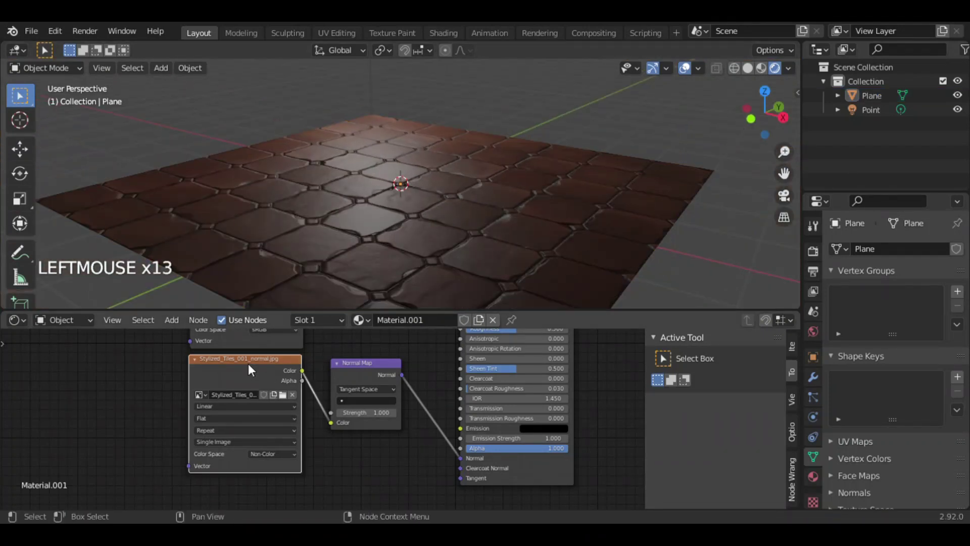
key(shift+d)
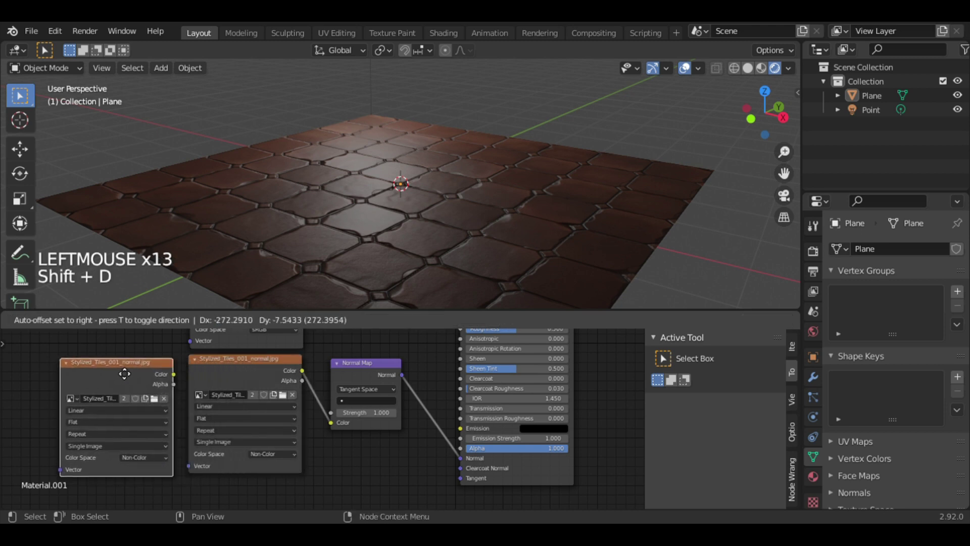
click(112, 363)
click(156, 394)
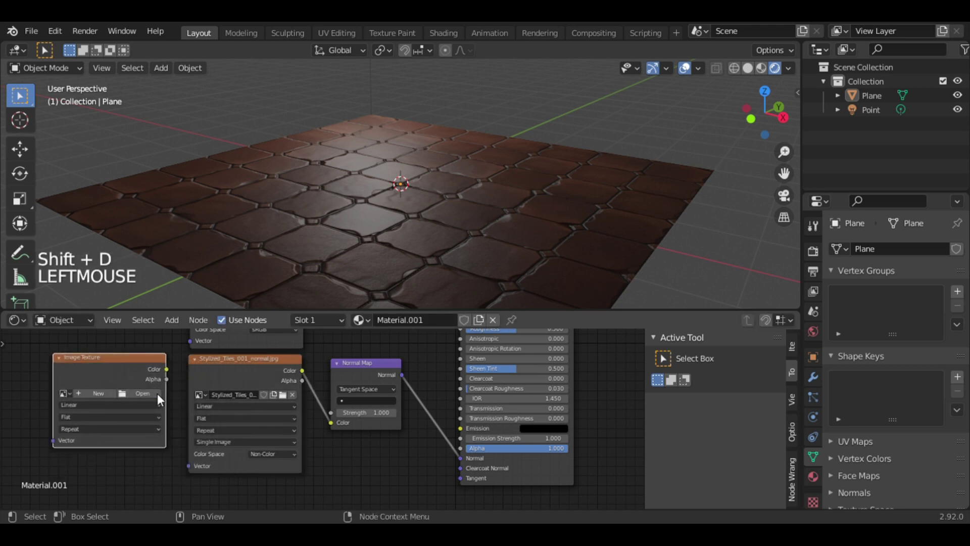
- Load Stylized_Tiles_001_roughness.jpg into the empty image texture node
click(156, 393)
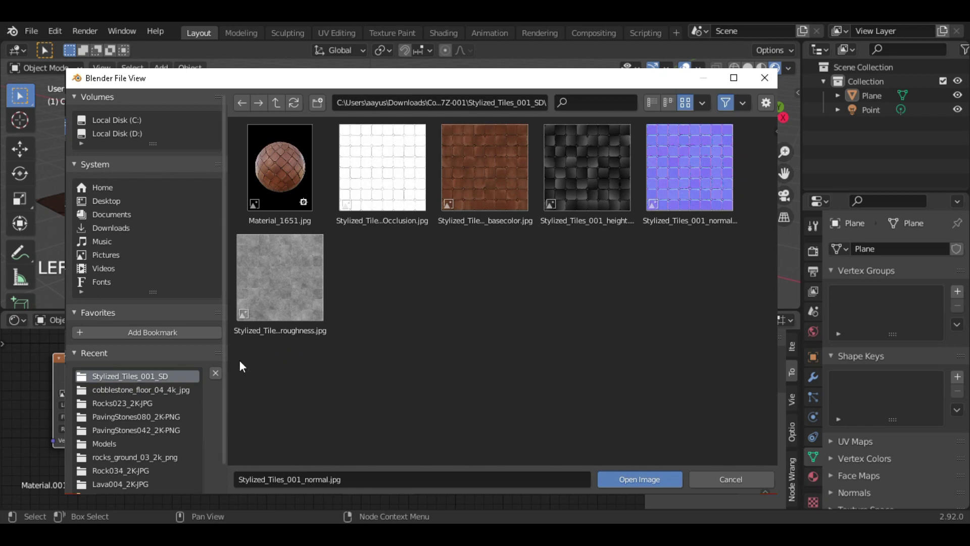
click(277, 284)
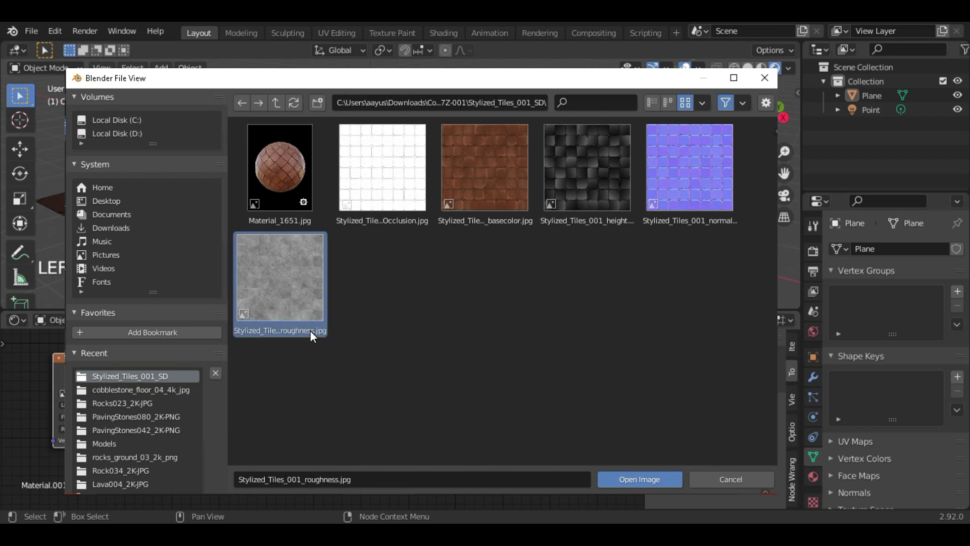
click(631, 478)
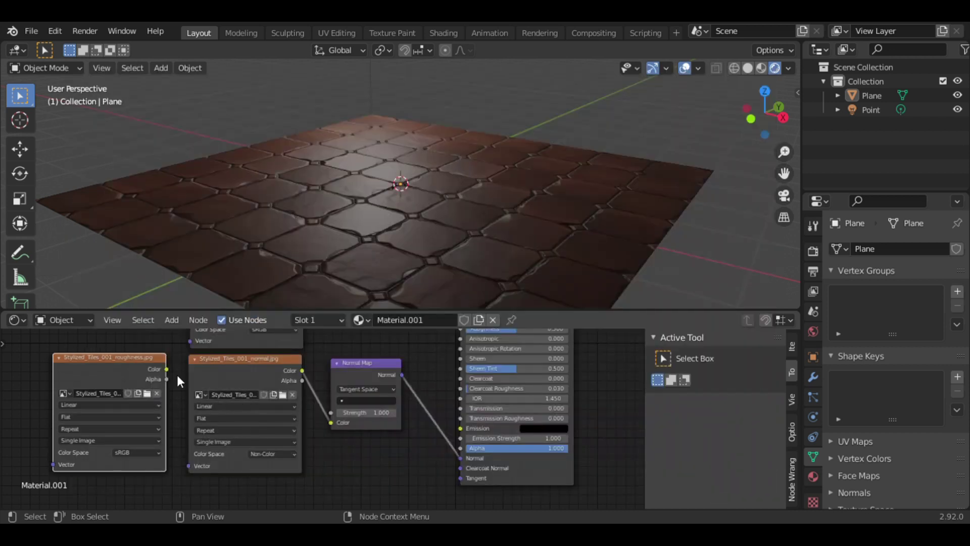
- Reposition the roughness texture node and link its Color output to the Principled BSDF's Roughness input
drag(135, 360, 134, 351)
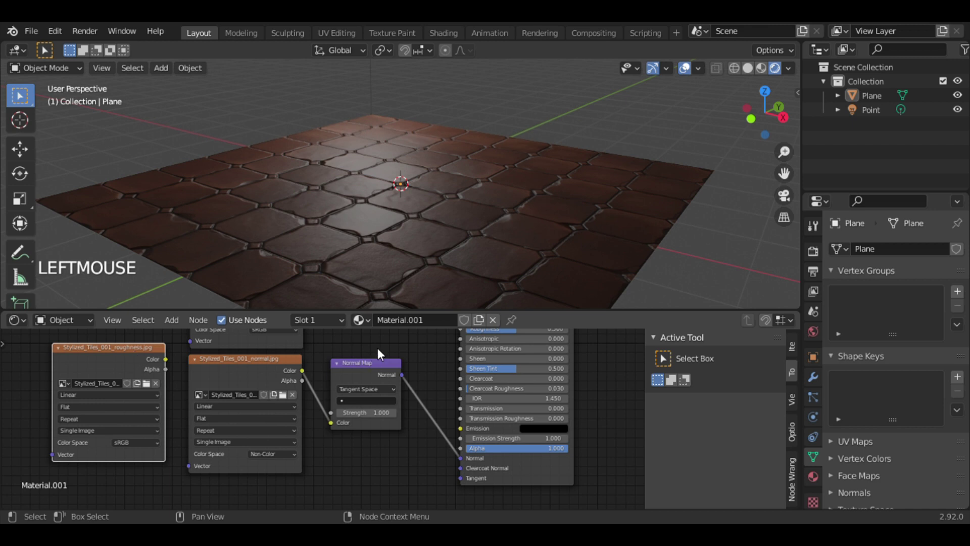
middle_drag(402, 345, 403, 390)
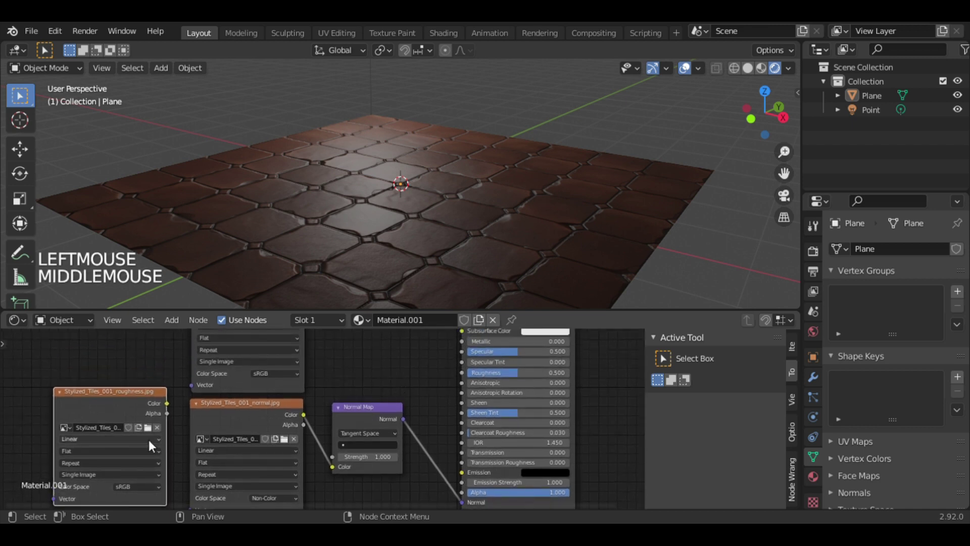
drag(167, 403, 344, 386)
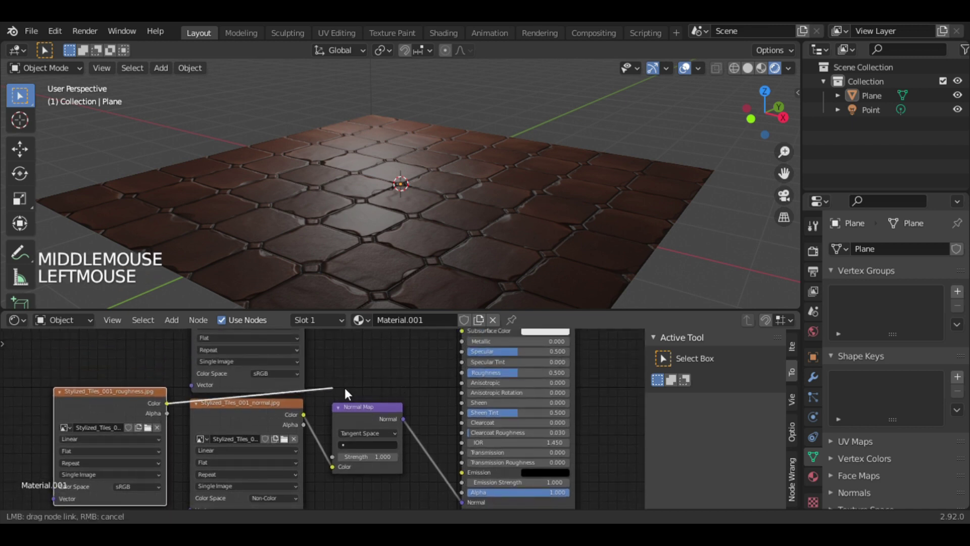
drag(467, 374, 469, 373)
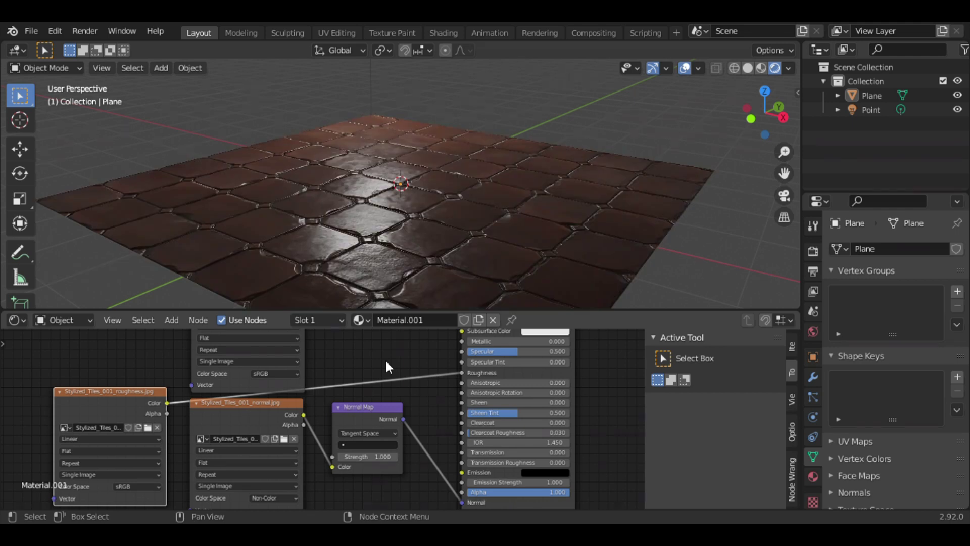
- Inspect the tile reflections from several angles with the viewport overlays hidden, and move the roughness texture node slightly upward
drag(756, 130, 568, 141)
drag(763, 109, 759, 105)
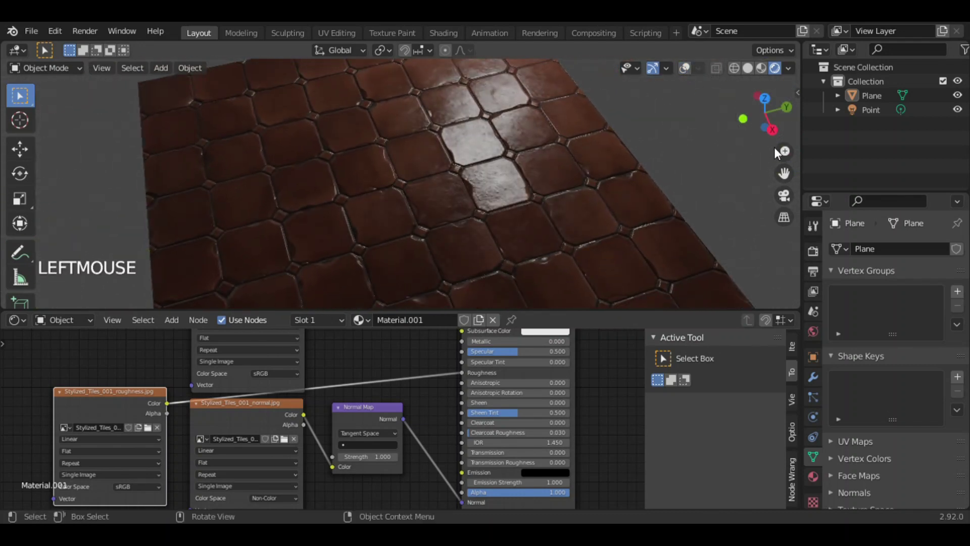
drag(784, 152, 934, 139)
mouse_move(700, 147)
mouse_down()
mouse_move(611, 153)
mouse_move(599, 139)
mouse_move(687, 149)
mouse_move(712, 132)
mouse_up()
drag(639, 163, 761, 131)
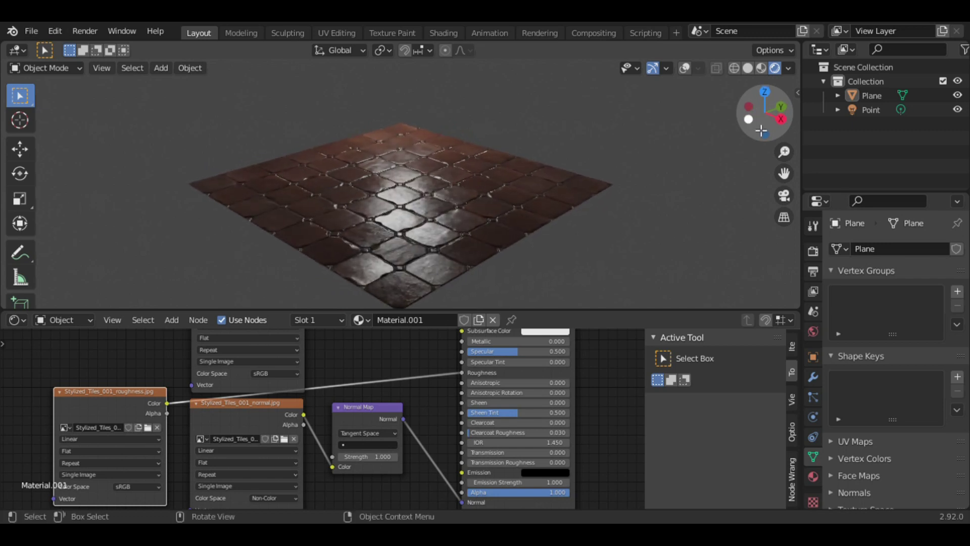
drag(132, 395, 127, 366)
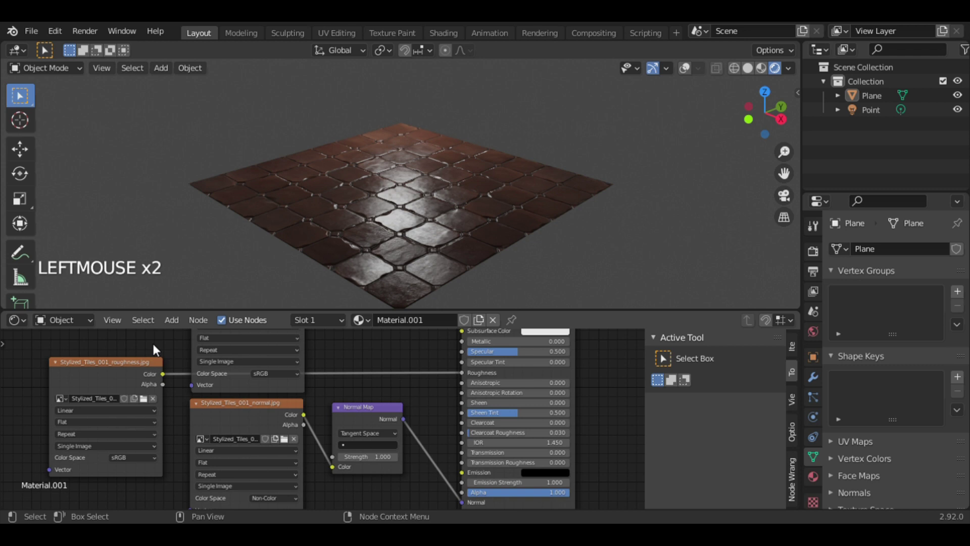
- Switch the Properties editor area to a UV Editor and widen it
click(820, 201)
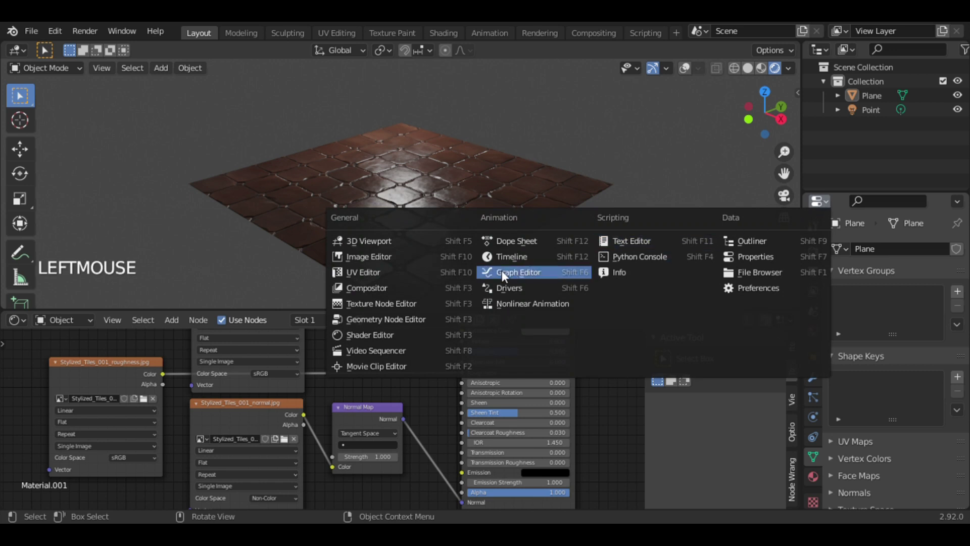
click(360, 274)
drag(803, 244, 720, 242)
scroll(712, 159, up, 3)
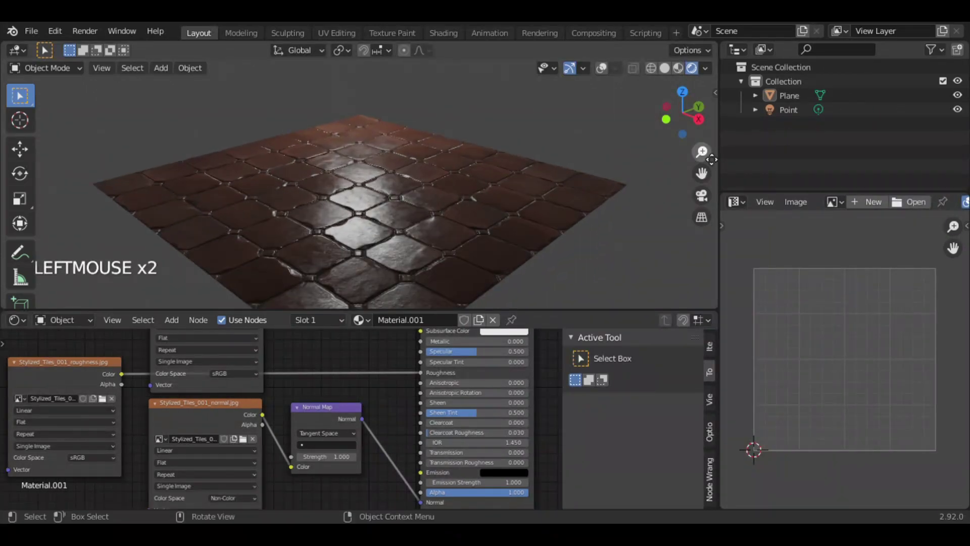
- Check the plane's UVs in Edit Mode, return to Object Mode and show the viewport overlays
key(Tab)
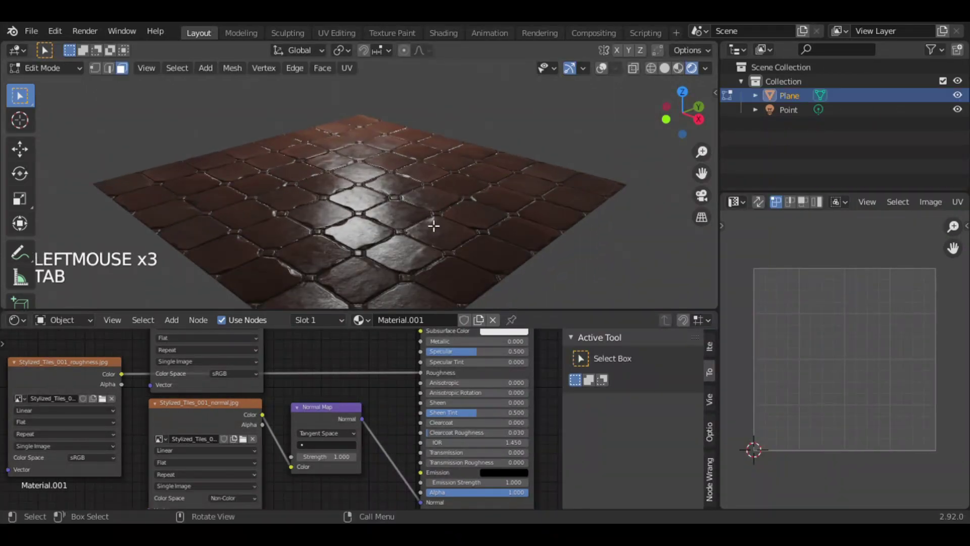
key(a)
key(a)
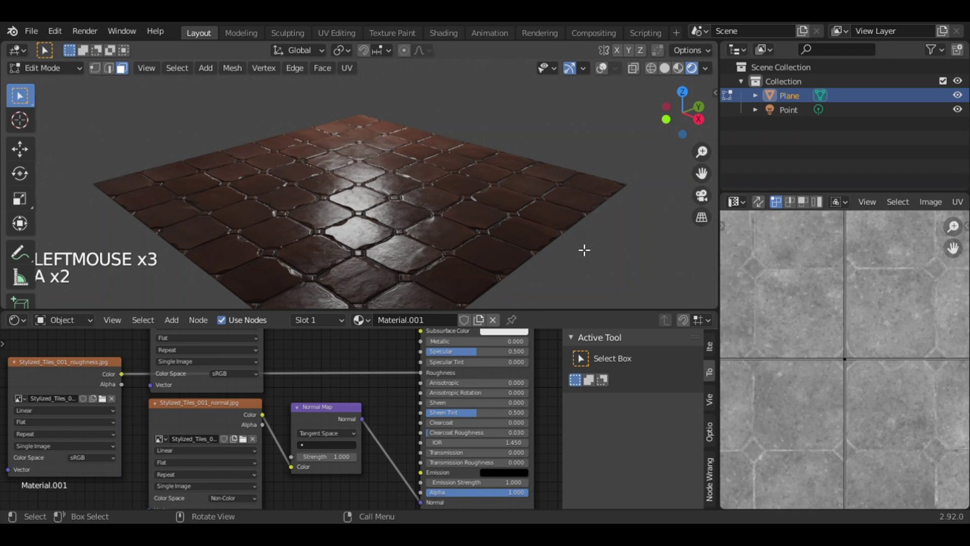
key(Tab)
click(601, 70)
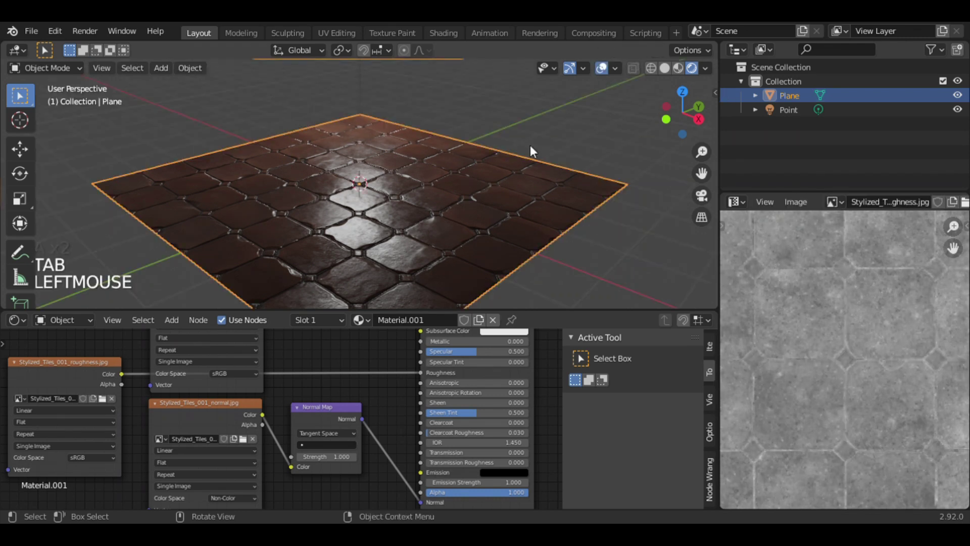
- Enter Edit Mode with face selection and select all of the plane's faces to display their full UV layout
key(Tab)
click(589, 251)
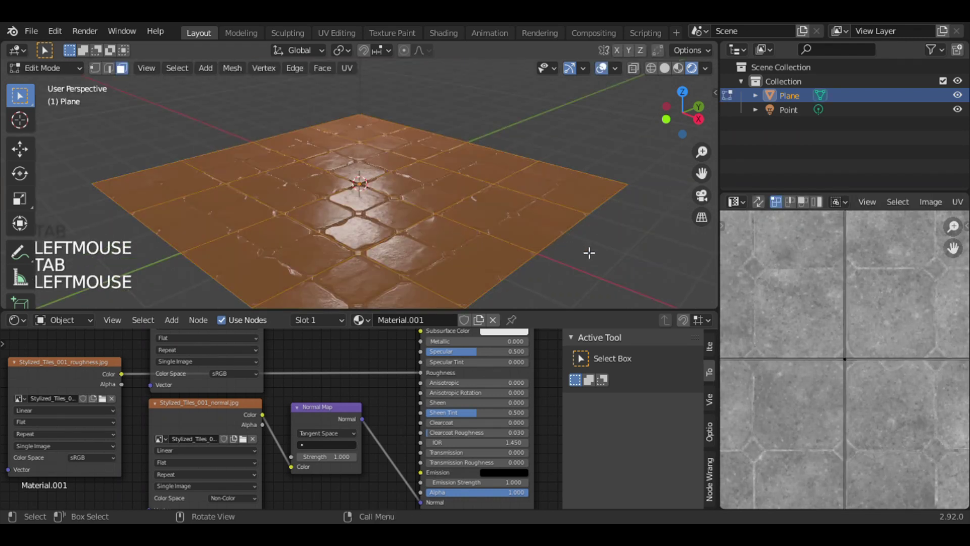
key(3)
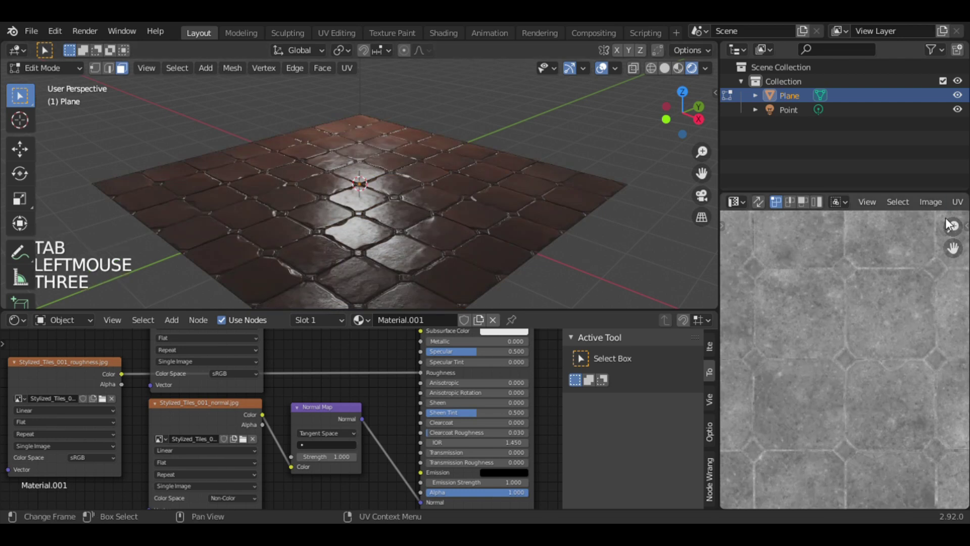
drag(950, 225, 950, 276)
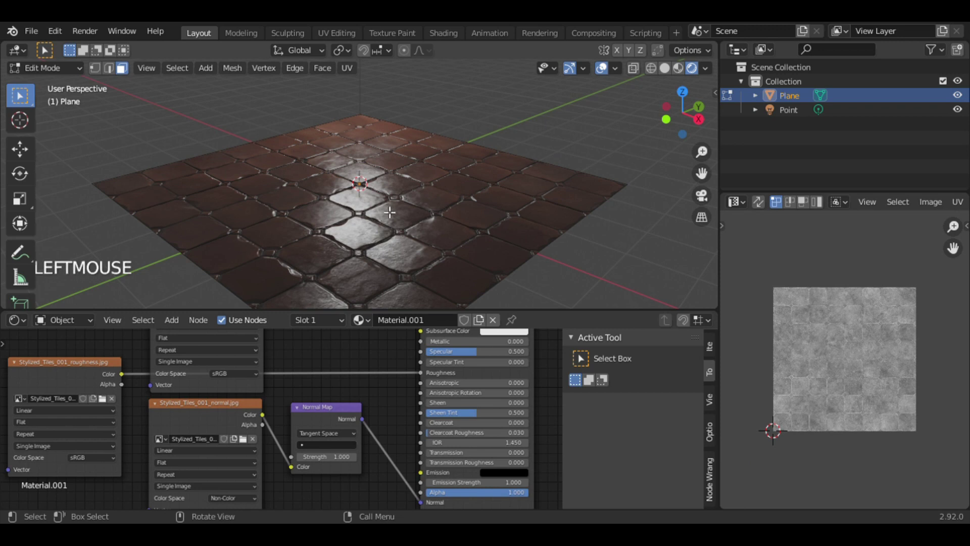
key(a)
key(a)
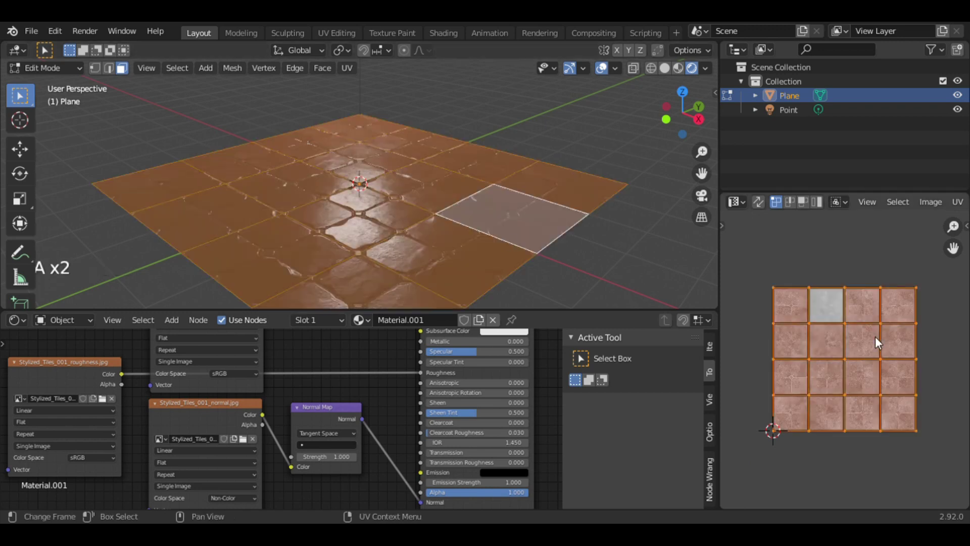
- Hide the overlays, try scaling the plane's UVs by 2, undo the scaling and leave Edit Mode
click(601, 68)
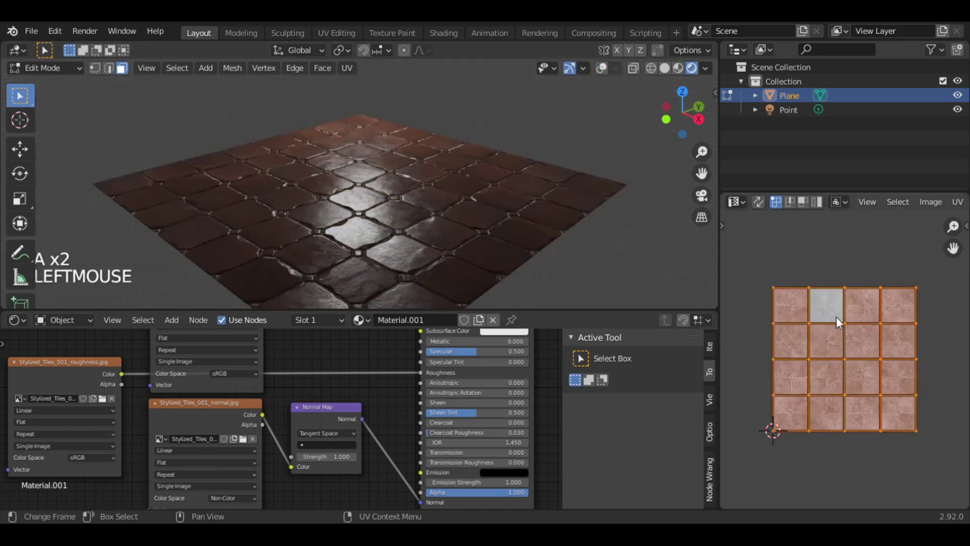
key(s)
key(s)
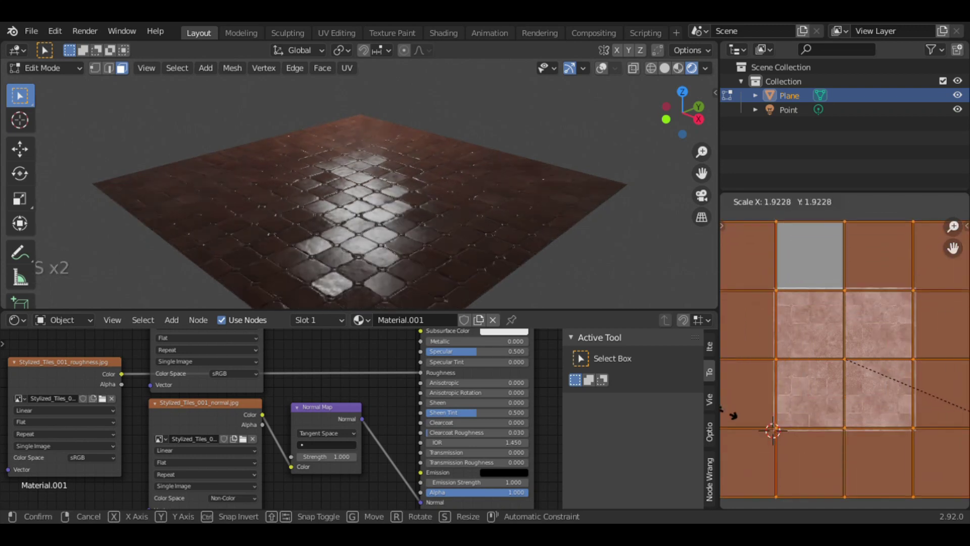
text(2)
key(Return)
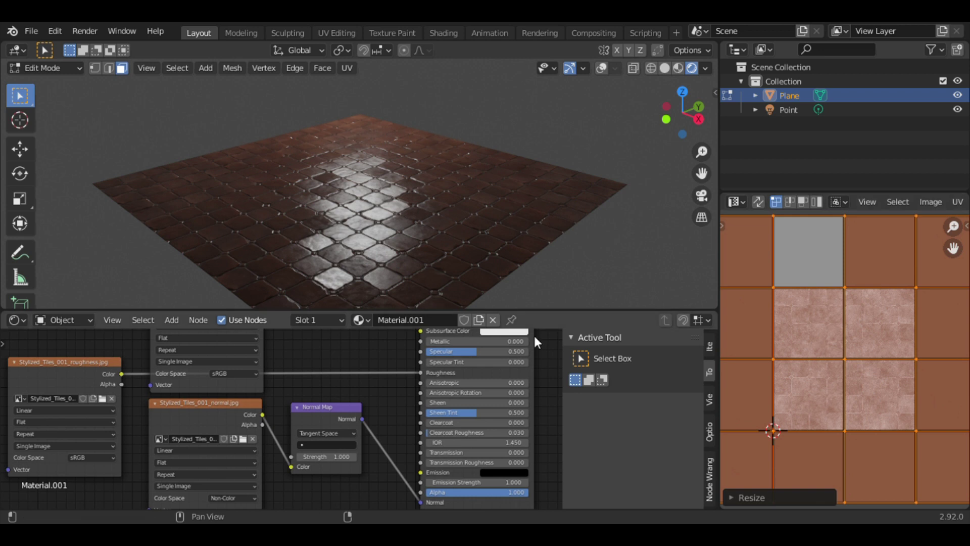
drag(687, 129, 669, 206)
key(ctrl+z)
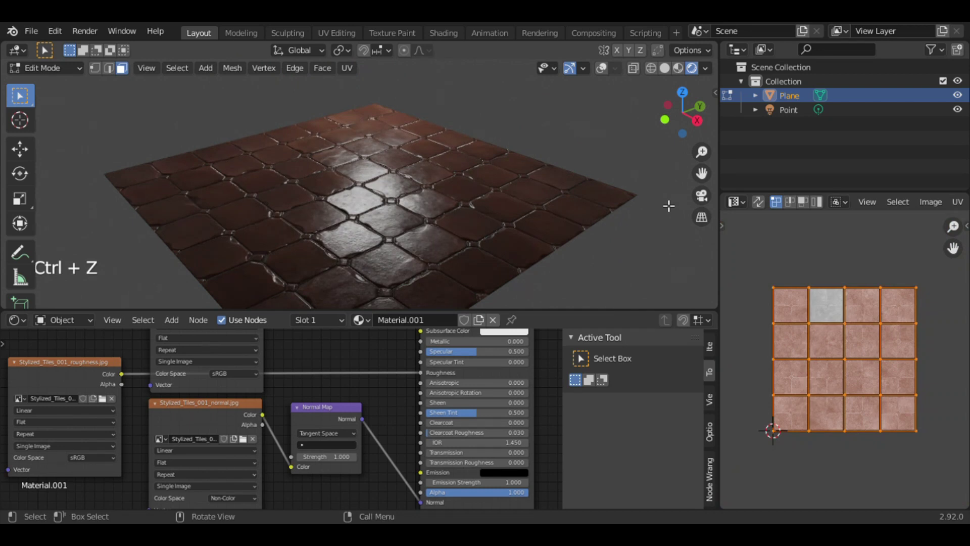
key(Tab)
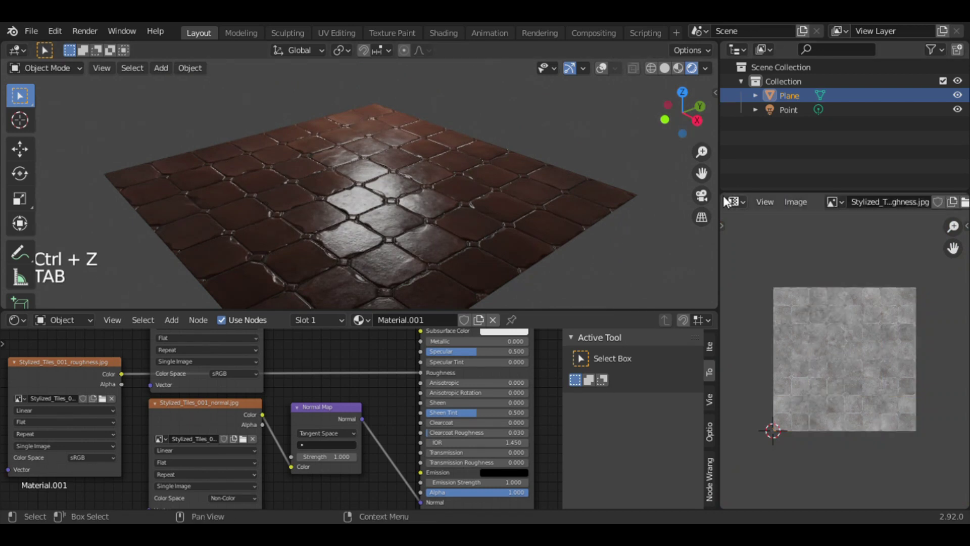
- Narrow the UV Editor to enlarge the 3D viewport and look over the tiled plane
drag(697, 127, 672, 132)
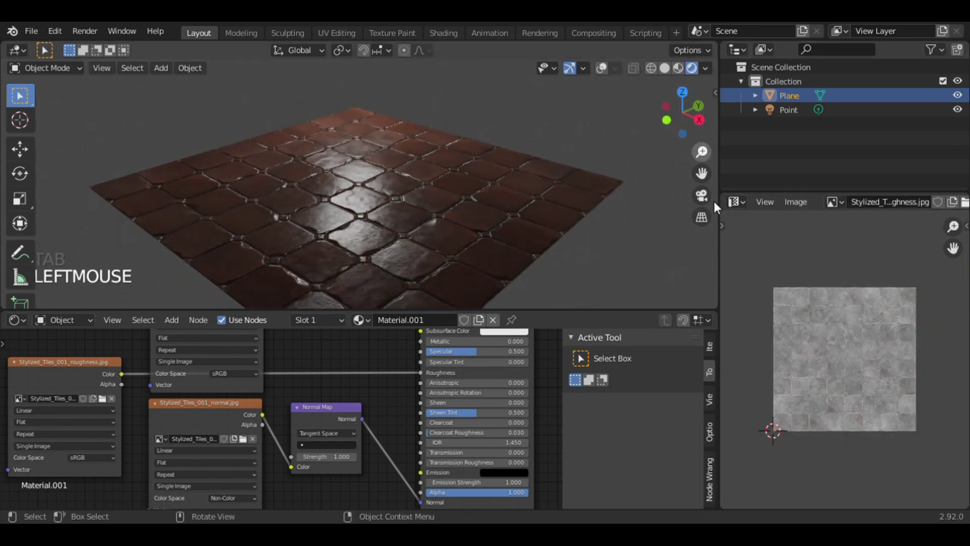
drag(720, 208, 829, 210)
click(658, 153)
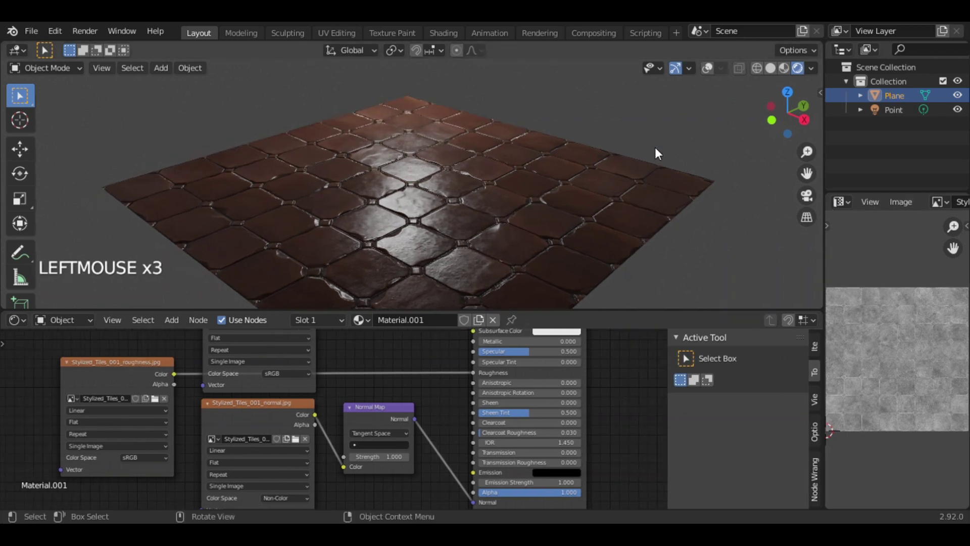
drag(772, 126, 787, 124)
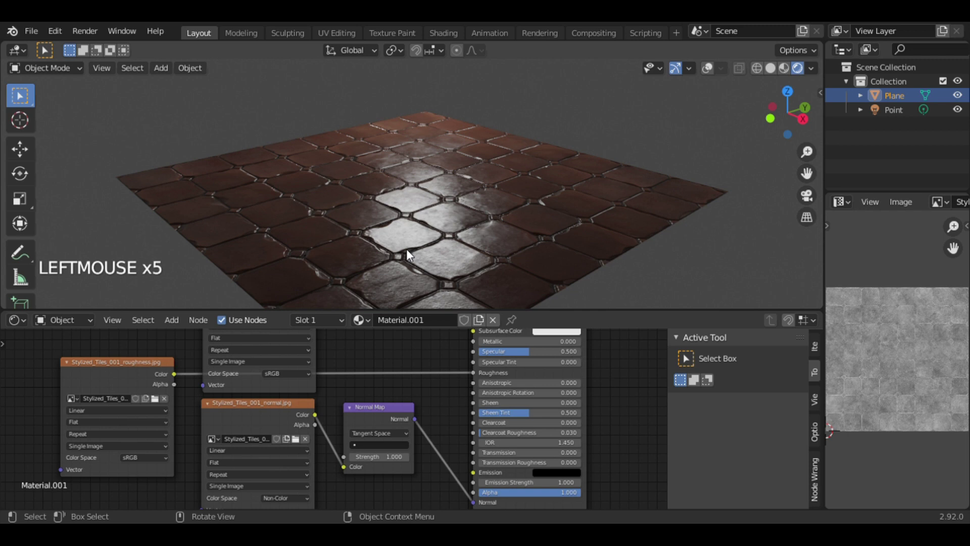
- Insert a ColorRamp node between the roughness texture and the Principled BSDF's Roughness input, and move the Normal Map node down to clear it
key(shift+a)
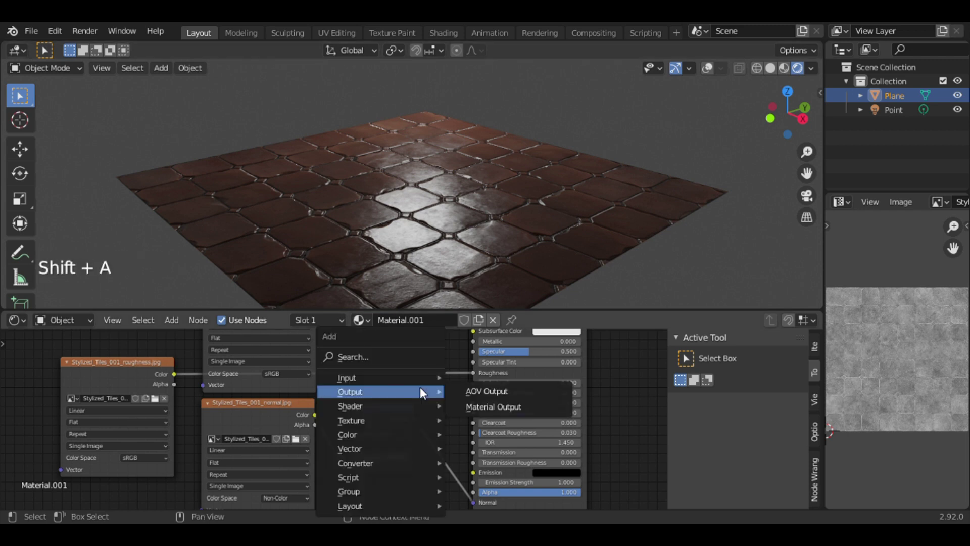
click(363, 355)
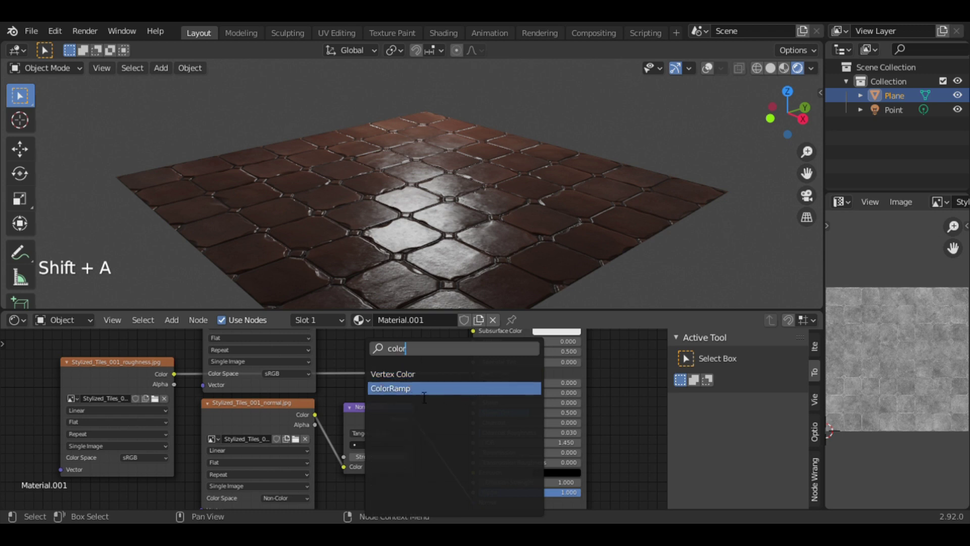
click(453, 390)
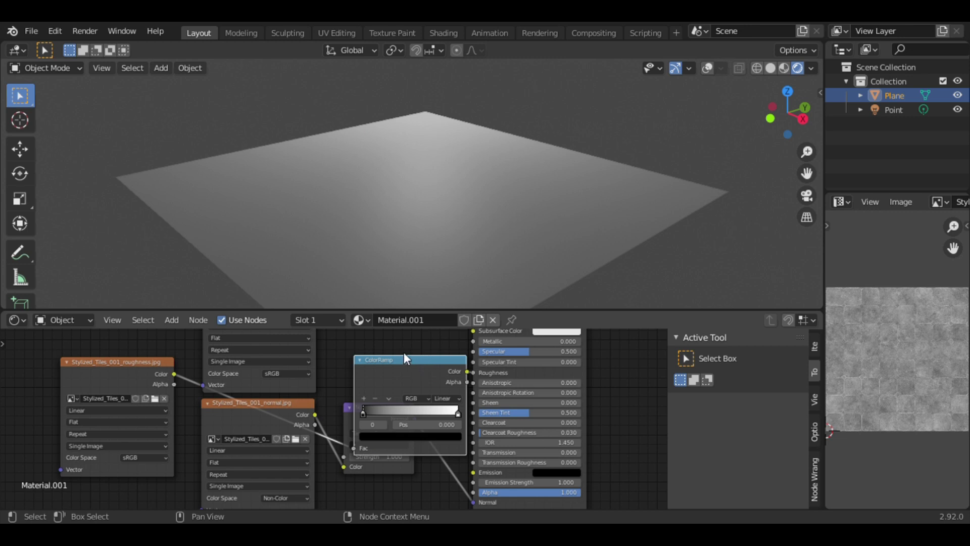
drag(405, 372, 403, 332)
ctrl+middle_drag(453, 404, 448, 489)
drag(366, 447, 369, 486)
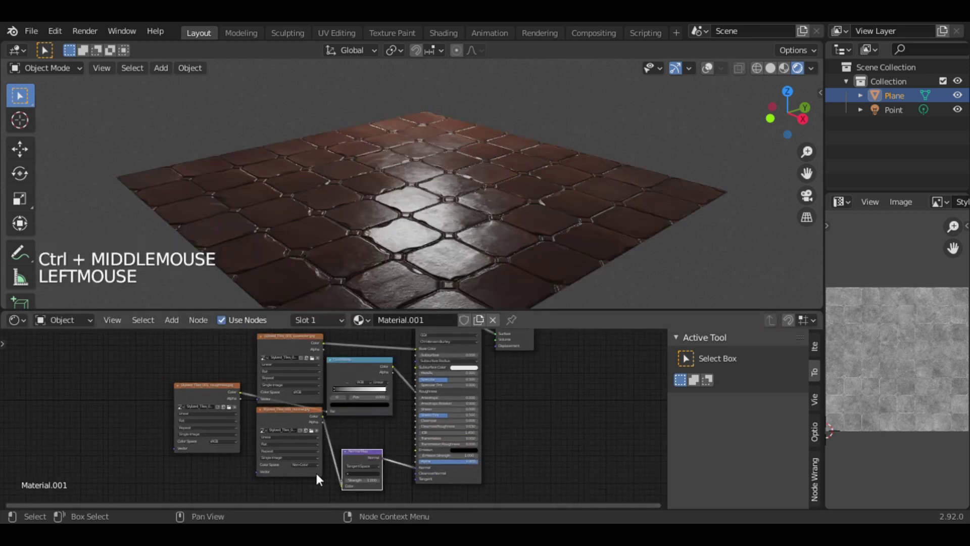
- Spread out the nodes by moving the normal texture down, the base color texture up and left, and the ColorRamp left
drag(314, 472, 277, 514)
drag(289, 382, 212, 350)
drag(350, 412, 317, 415)
click(747, 147)
ctrl+click(575, 392)
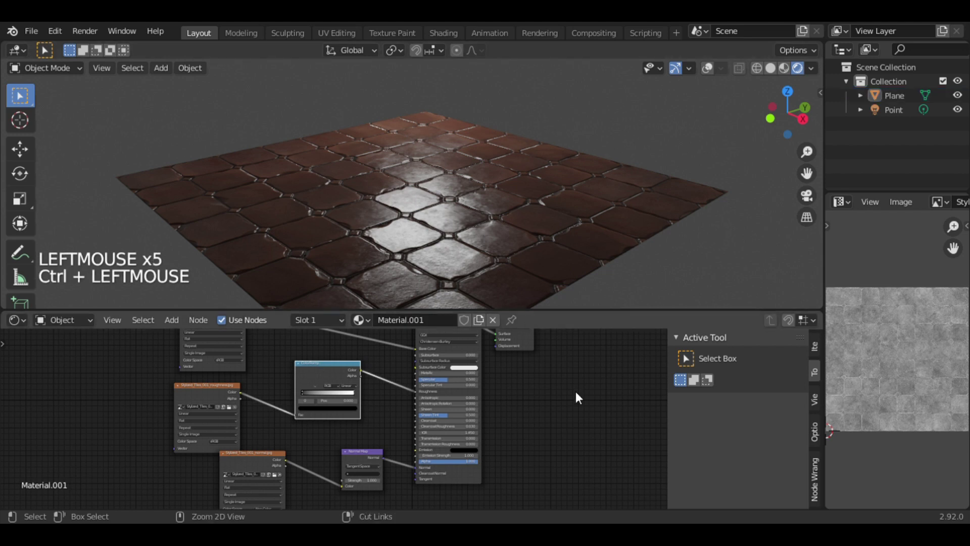
- Move the ColorRamp's black stop inward and its white stop to 0.550, and set the roughness texture's color space to Non-Color
ctrl+middle_drag(576, 391, 673, 420)
mouse_move(790, 117)
mouse_down()
mouse_move(804, 128)
mouse_move(789, 130)
mouse_up()
drag(318, 414, 342, 410)
drag(792, 132, 769, 125)
click(201, 485)
click(193, 448)
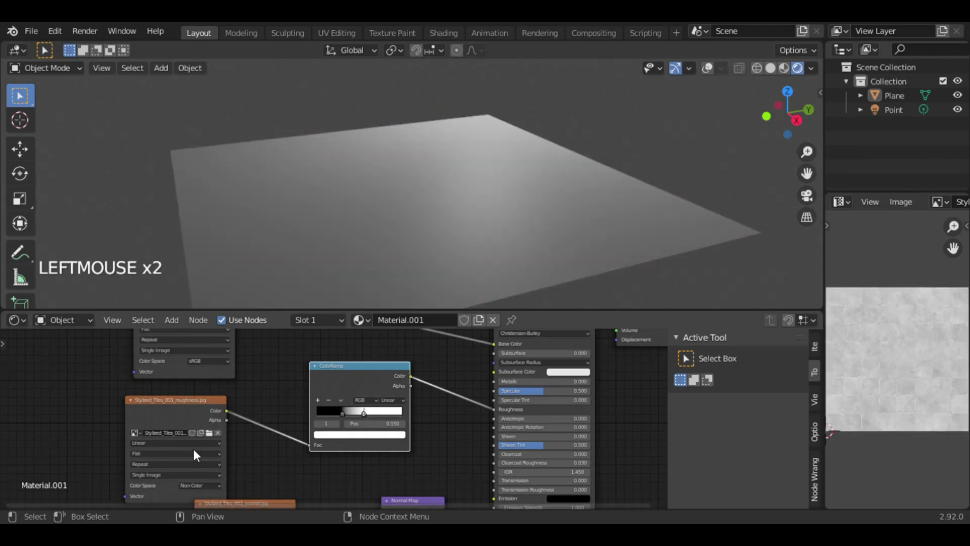
- Set the ColorRamp's white stop to 1.000 and its black stop to 0.495, and shift the node slightly right
drag(368, 416, 399, 413)
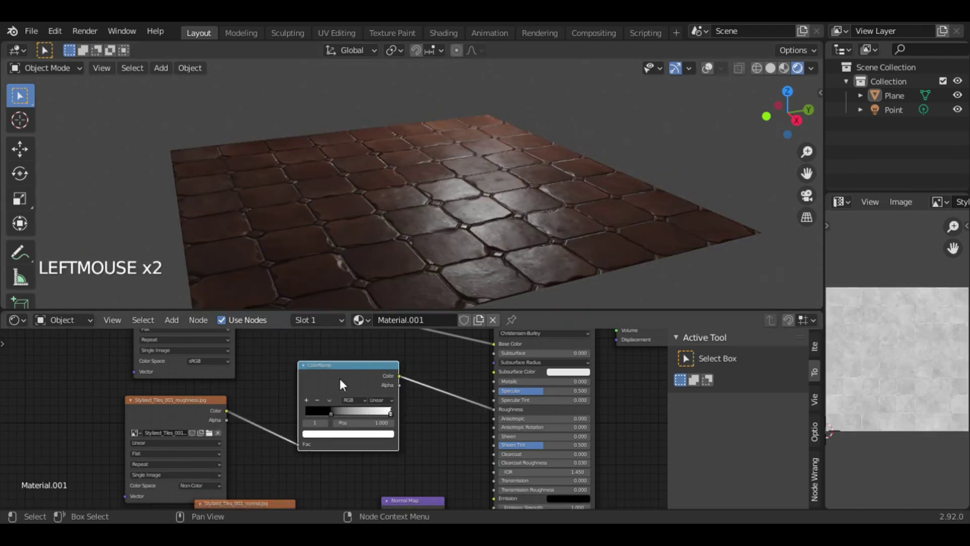
drag(338, 378, 343, 378)
mouse_move(338, 412)
mouse_down()
mouse_move(319, 411)
mouse_move(355, 411)
mouse_up()
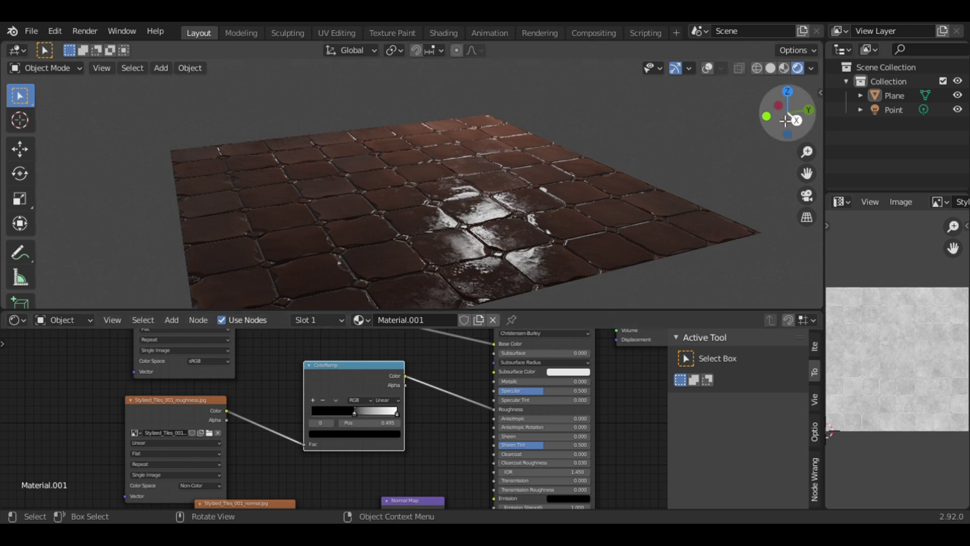
drag(788, 112, 762, 130)
scroll(793, 134, up, 2)
- Bring the ColorRamp's white stop inward close to the black stop and set the black stop to 0.532 for sharper glossy patches
drag(397, 413, 370, 413)
drag(786, 115, 797, 134)
mouse_move(786, 116)
mouse_down()
mouse_move(812, 120)
mouse_move(758, 101)
mouse_move(773, 107)
mouse_up()
drag(371, 413, 385, 413)
mouse_move(358, 413)
mouse_down()
mouse_move(371, 413)
mouse_move(357, 412)
mouse_up()
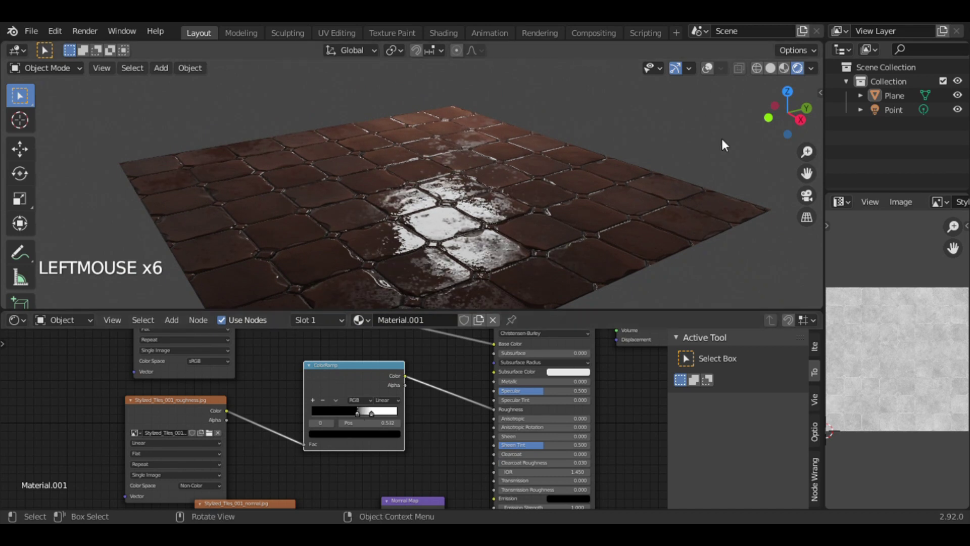
- Show the overlays to select the point light, hide them again and move the light across the tiled plane
drag(788, 130, 757, 131)
drag(807, 152, 706, 133)
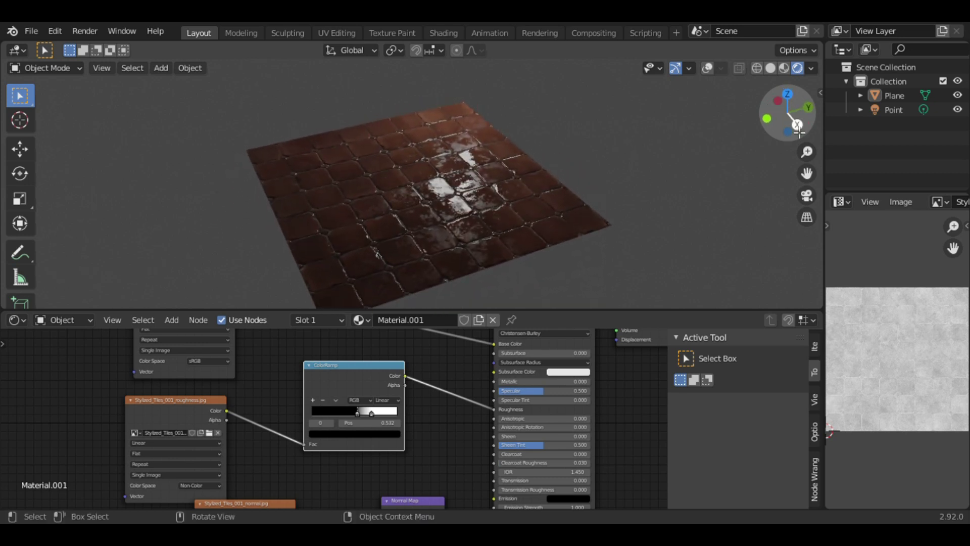
drag(816, 160, 816, 134)
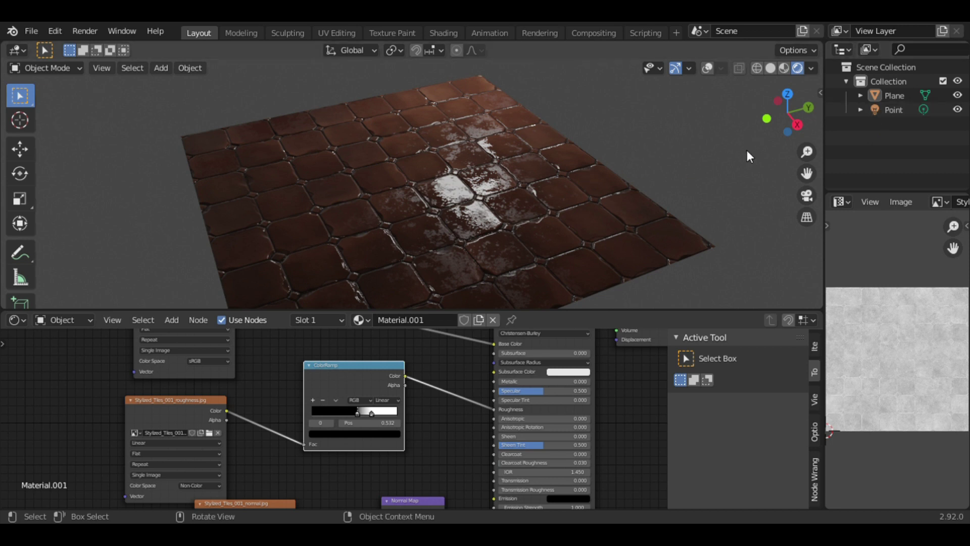
click(952, 95)
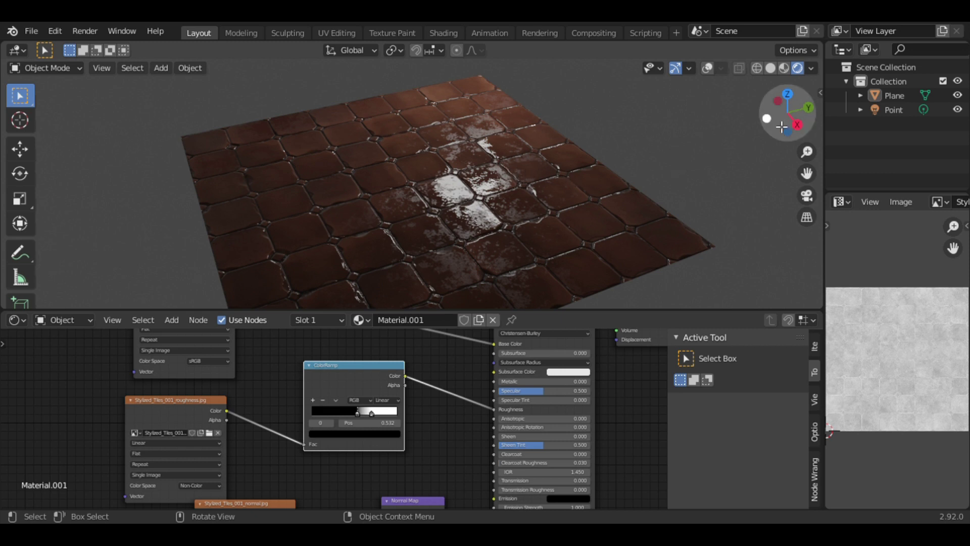
mouse_move(782, 127)
mouse_down()
mouse_move(770, 104)
mouse_move(781, 131)
mouse_up()
click(708, 68)
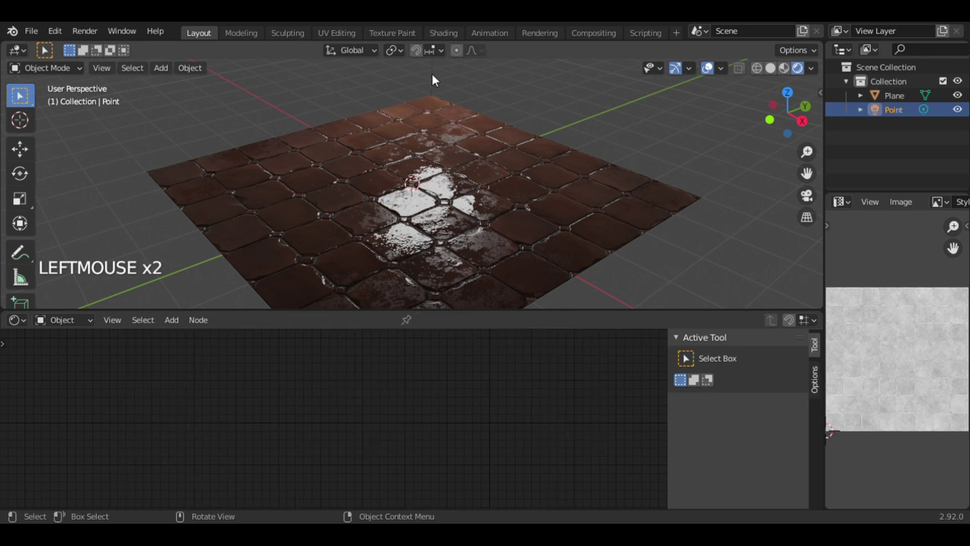
key(g)
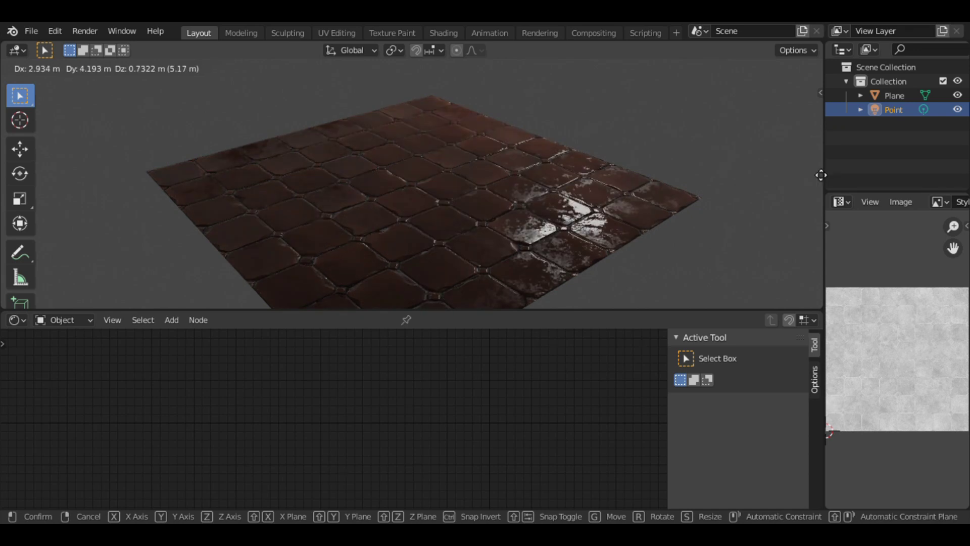
click(657, 187)
drag(775, 120, 772, 115)
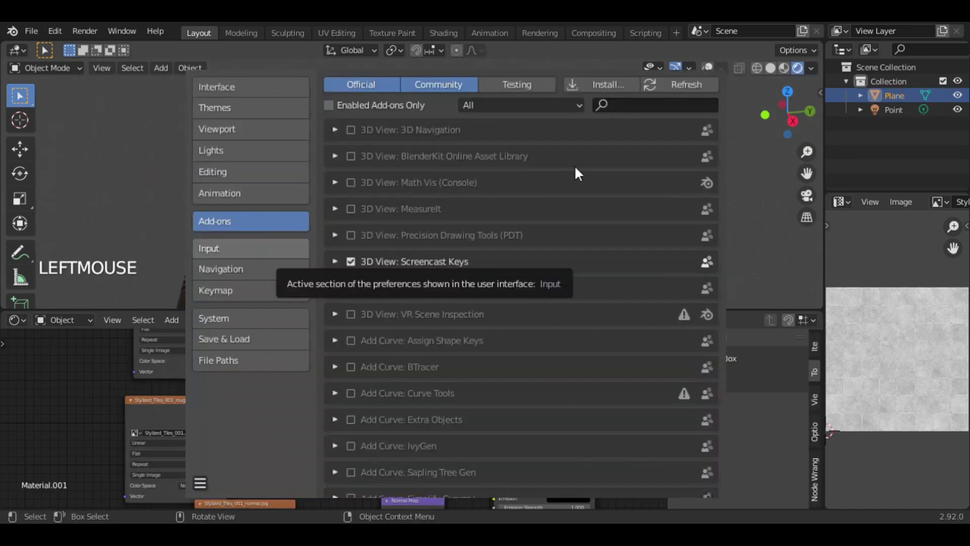
- Search the add-on preferences for "node wrangler" and look through the add-on's details and hotkey list
click(632, 105)
text(node wrangler)
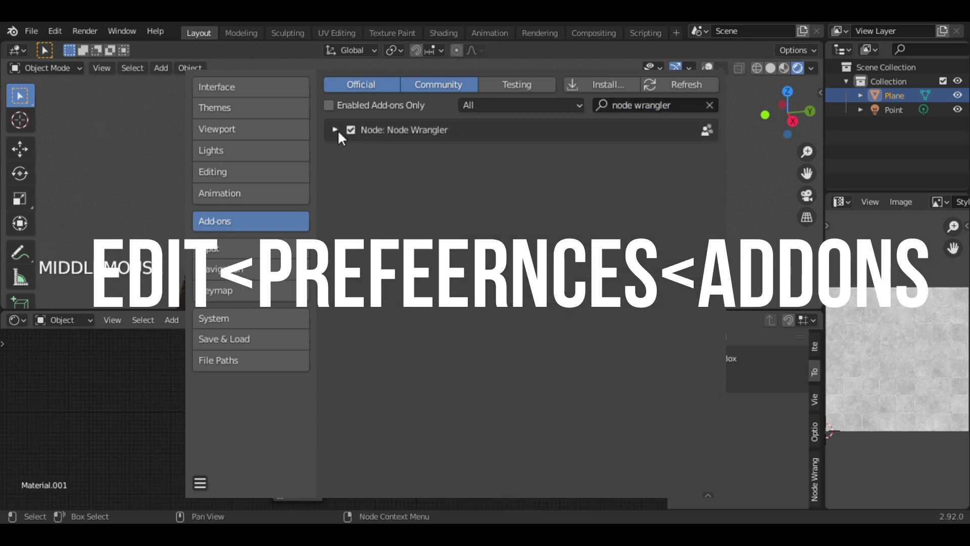
click(335, 130)
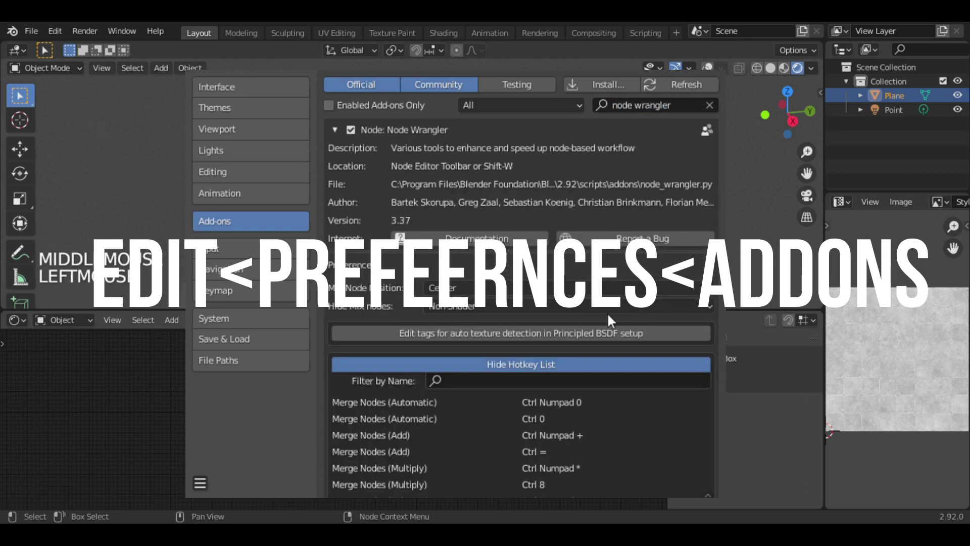
scroll(606, 314, down, 10)
scroll(607, 313, up, 10)
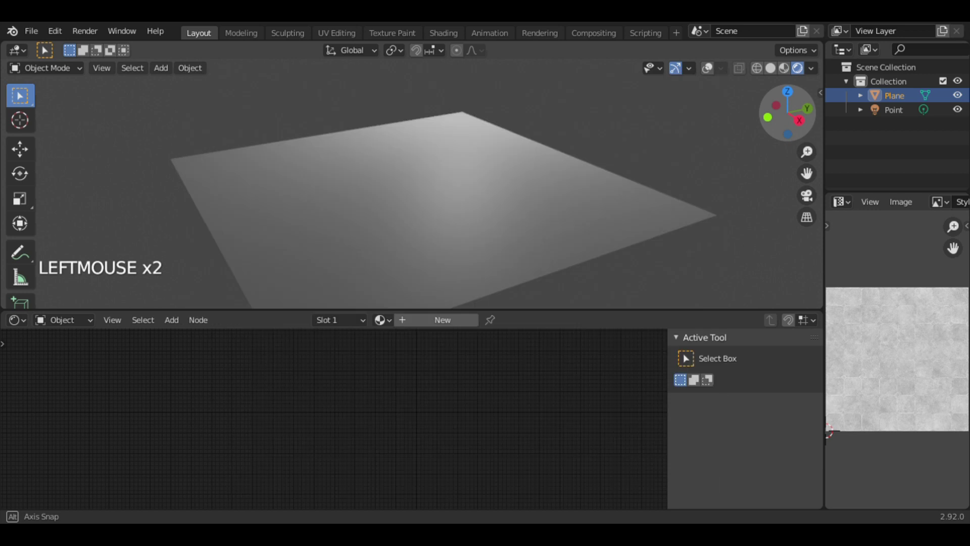
- Create a new material on the untextured plane and select its Principled BSDF node
click(416, 213)
click(438, 322)
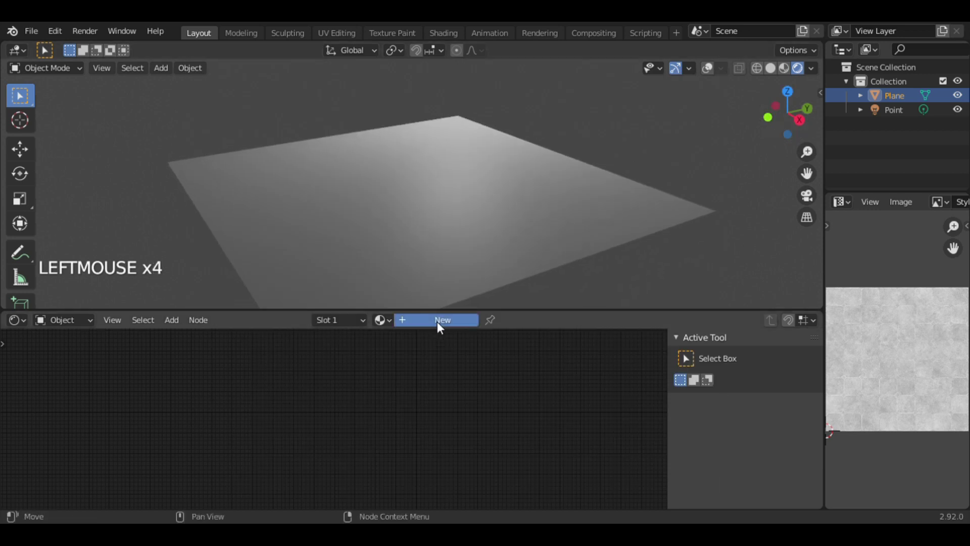
click(444, 356)
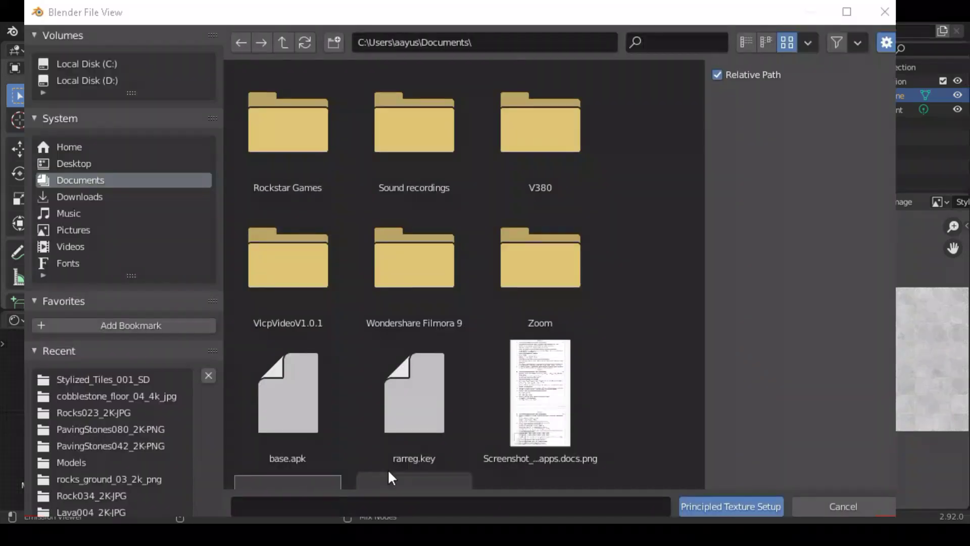
- Run Principled Texture Setup with all the images in the Stylized_Tiles_001_SD folder and bring the generated nodes into view
click(108, 382)
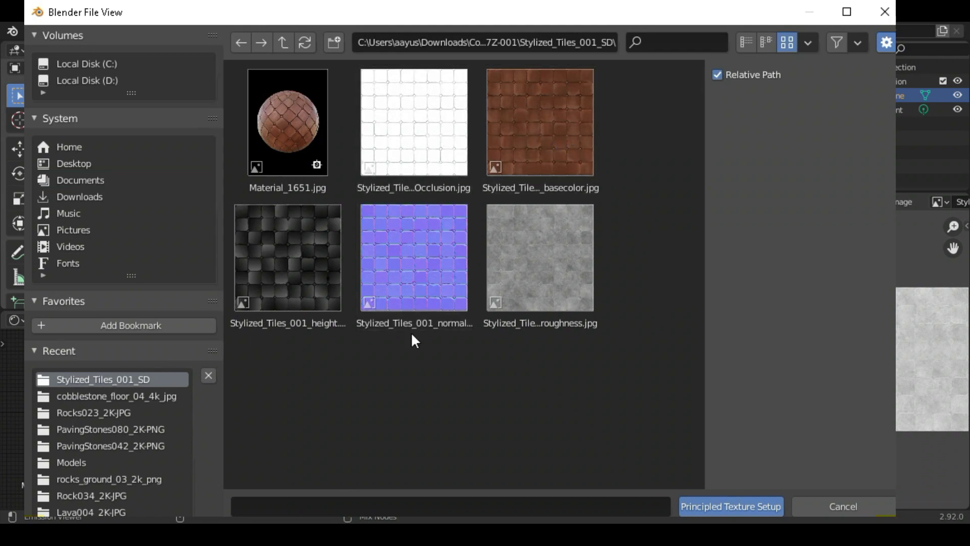
drag(604, 339, 291, 118)
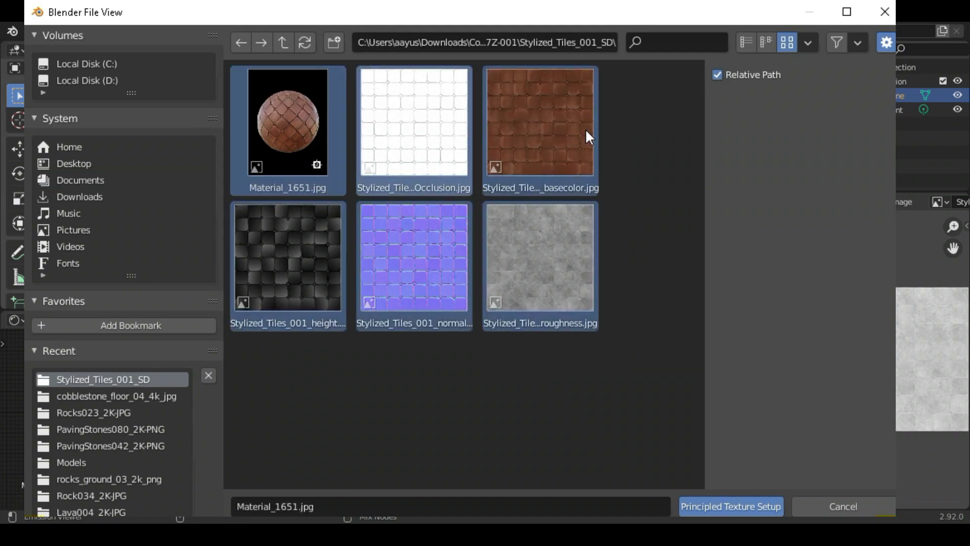
click(769, 508)
mouse_move(778, 129)
mouse_down()
mouse_move(732, 133)
mouse_move(768, 131)
mouse_move(803, 107)
mouse_move(814, 112)
mouse_move(753, 126)
mouse_move(821, 122)
mouse_move(775, 123)
mouse_up()
click(586, 387)
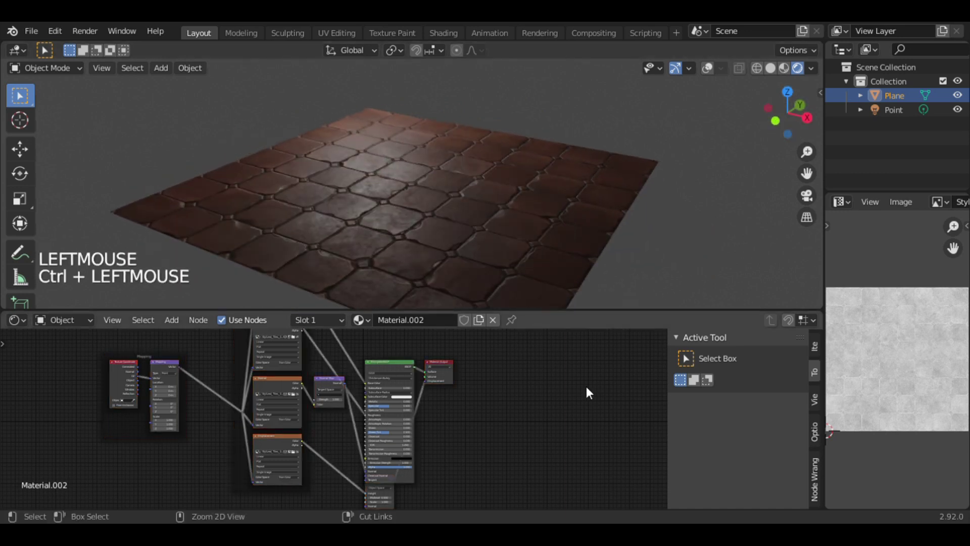
ctrl+middle_drag(587, 386, 594, 444)
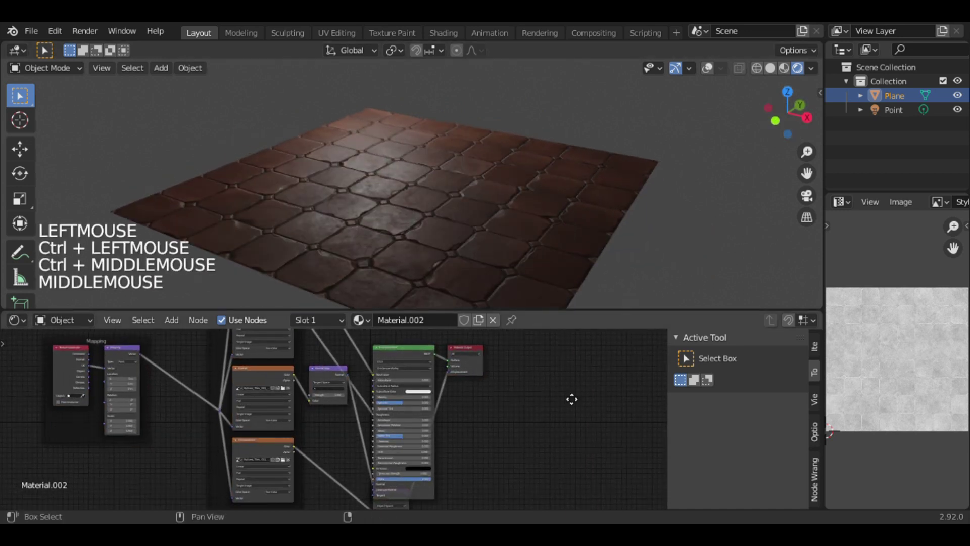
mouse_move(572, 400)
middle_down()
mouse_move(660, 508)
mouse_move(658, 407)
mouse_move(24, 359)
mouse_move(624, 366)
mouse_move(550, 425)
mouse_move(656, 435)
mouse_move(644, 463)
mouse_move(589, 400)
middle_up()
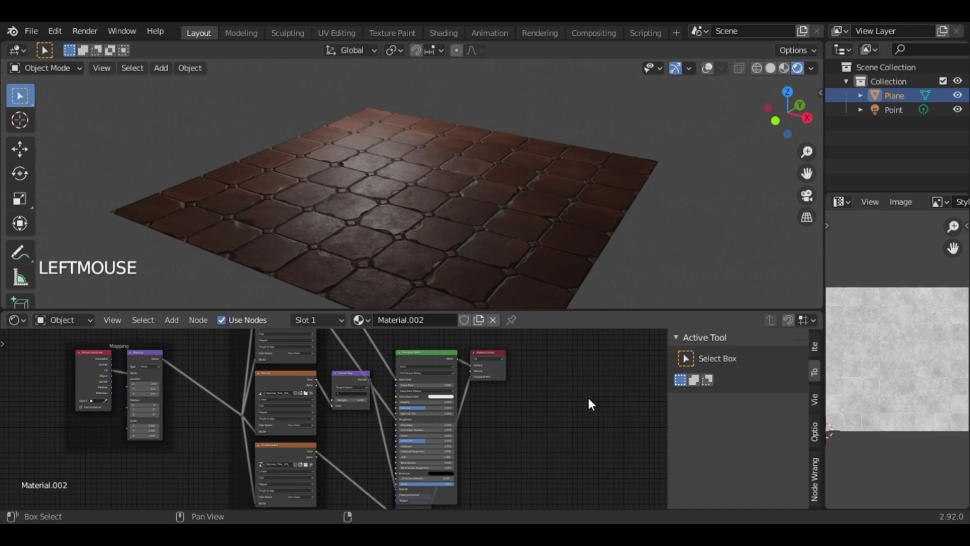